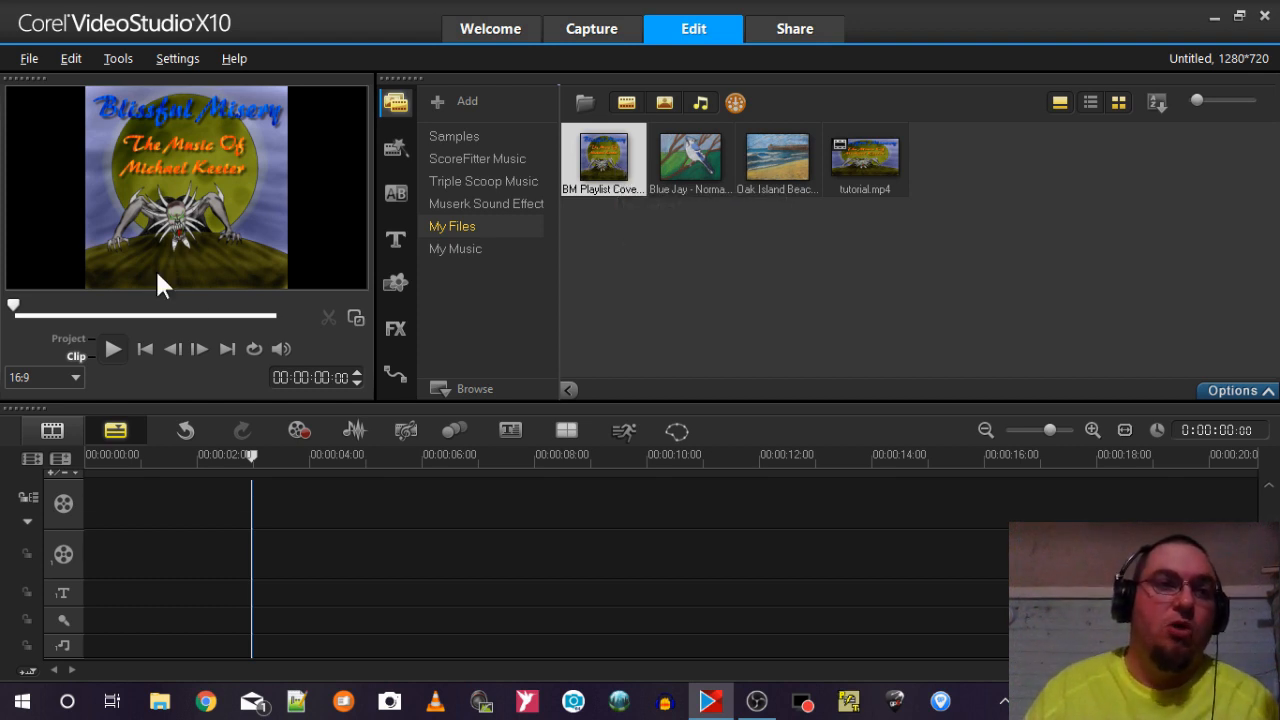
# Place the BM Playlist Cover image at the start of the video track, try the 4:3 preview aspect ratio, and return it to 16:9.
pyautogui.moveTo(607, 150); pyautogui.dragTo(233, 495)
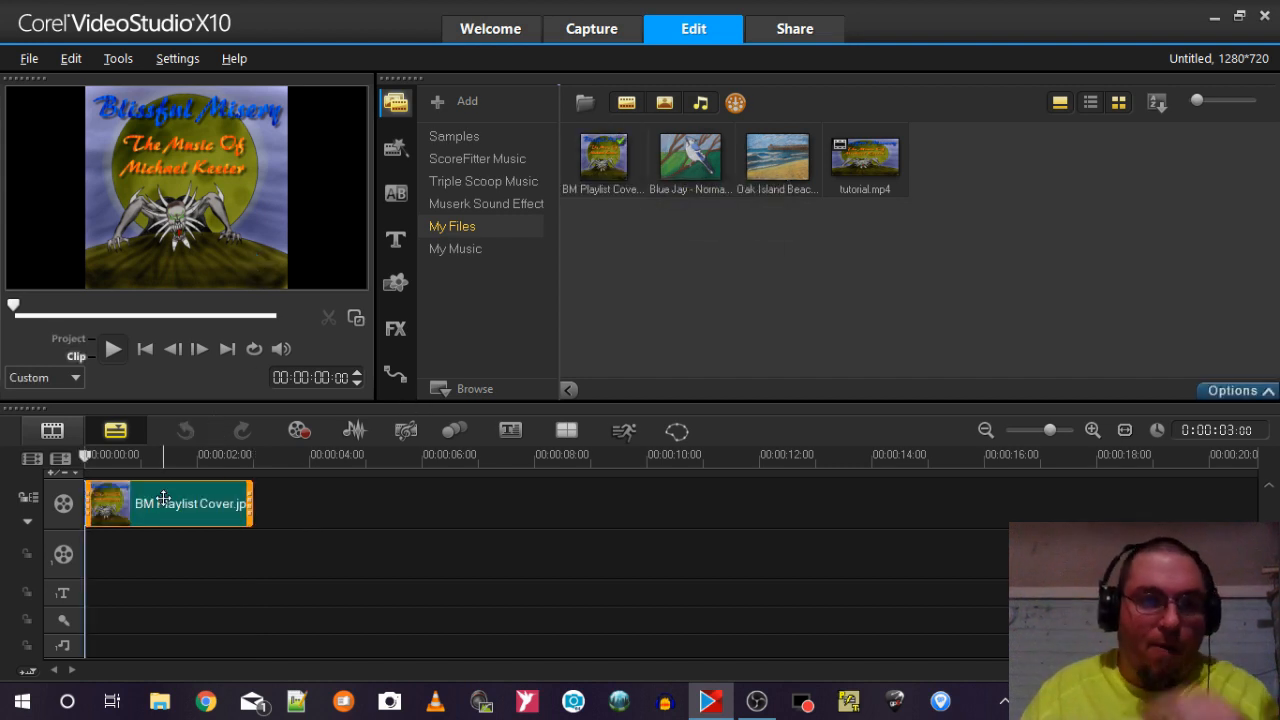
pyautogui.click(37, 374)
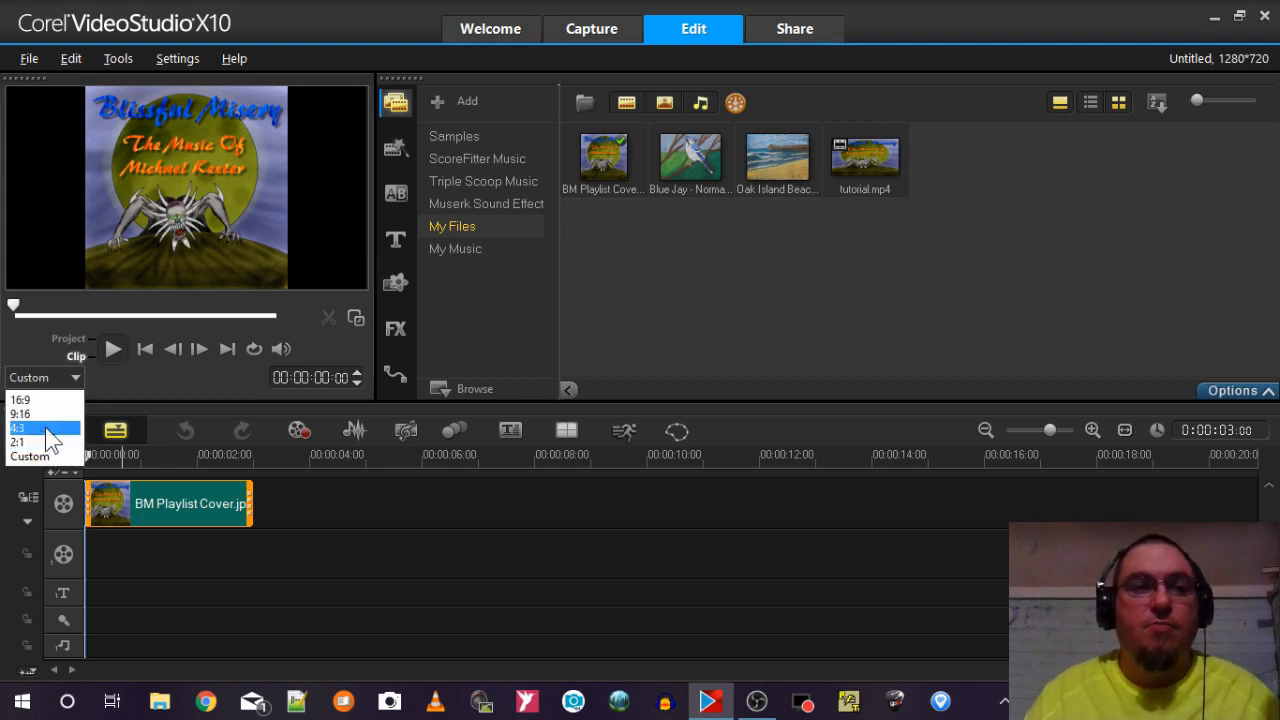
pyautogui.click(45, 427)
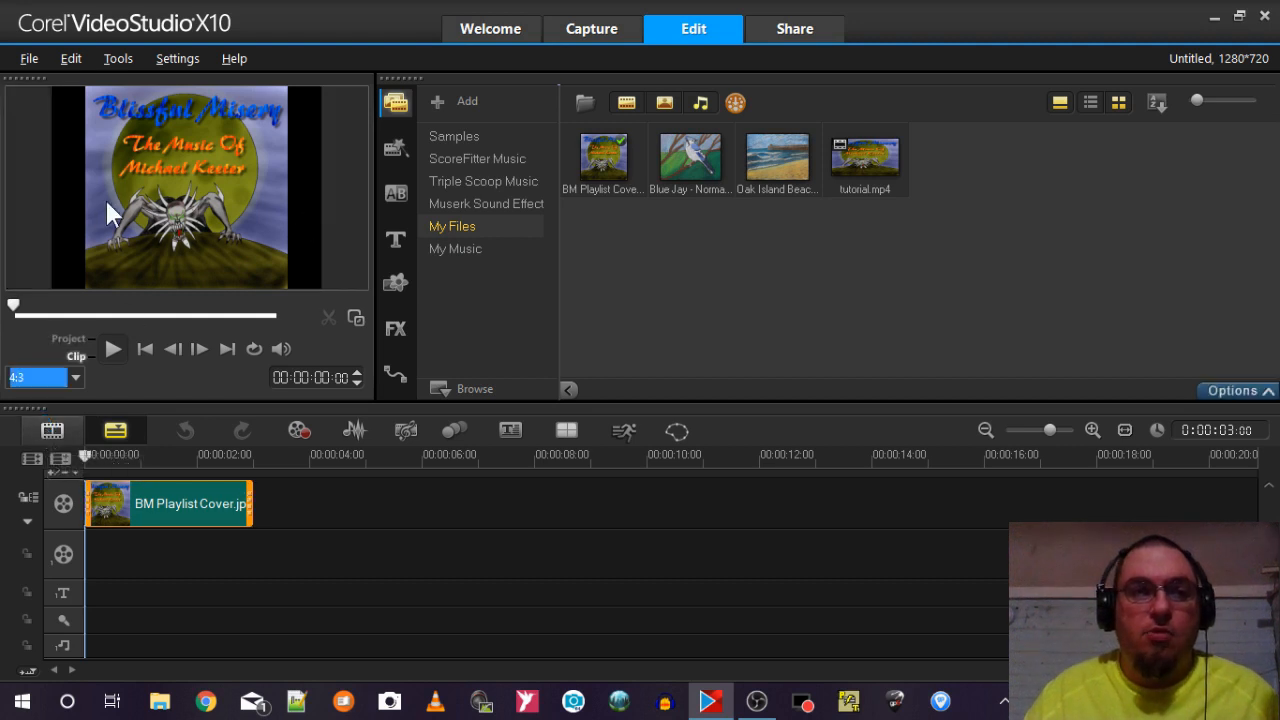
pyautogui.click(30, 376)
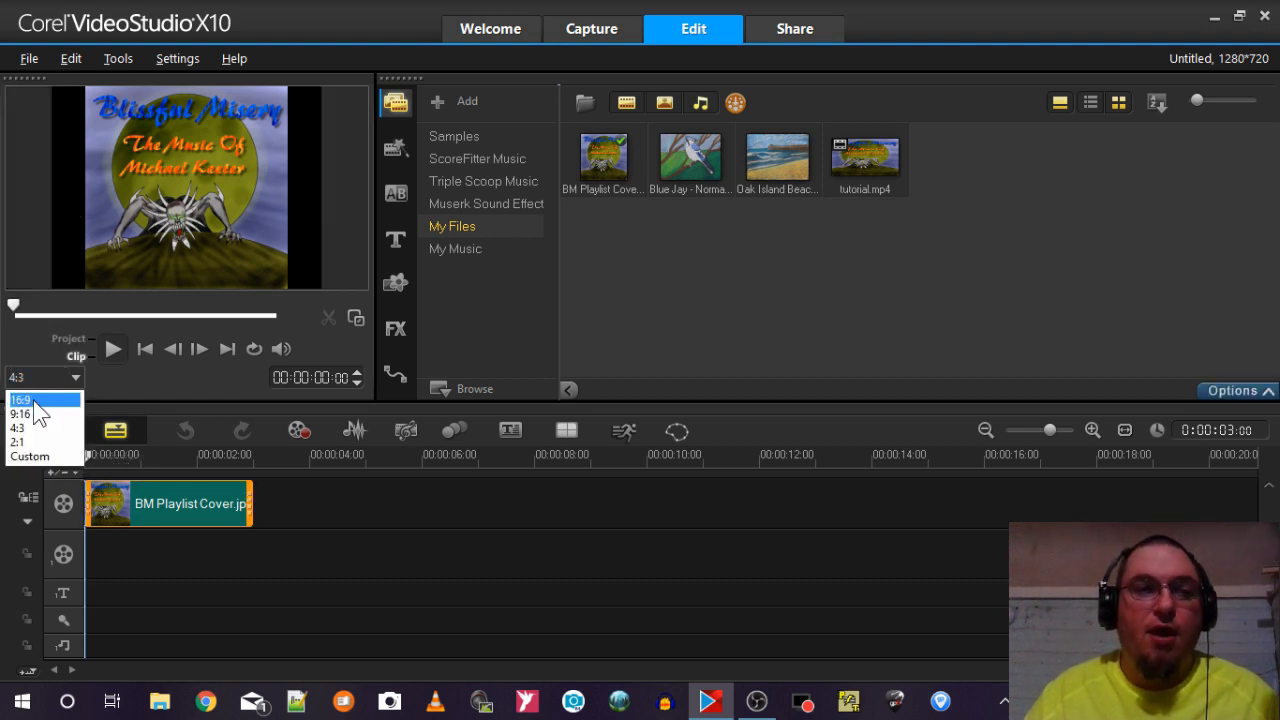
pyautogui.click(33, 400)
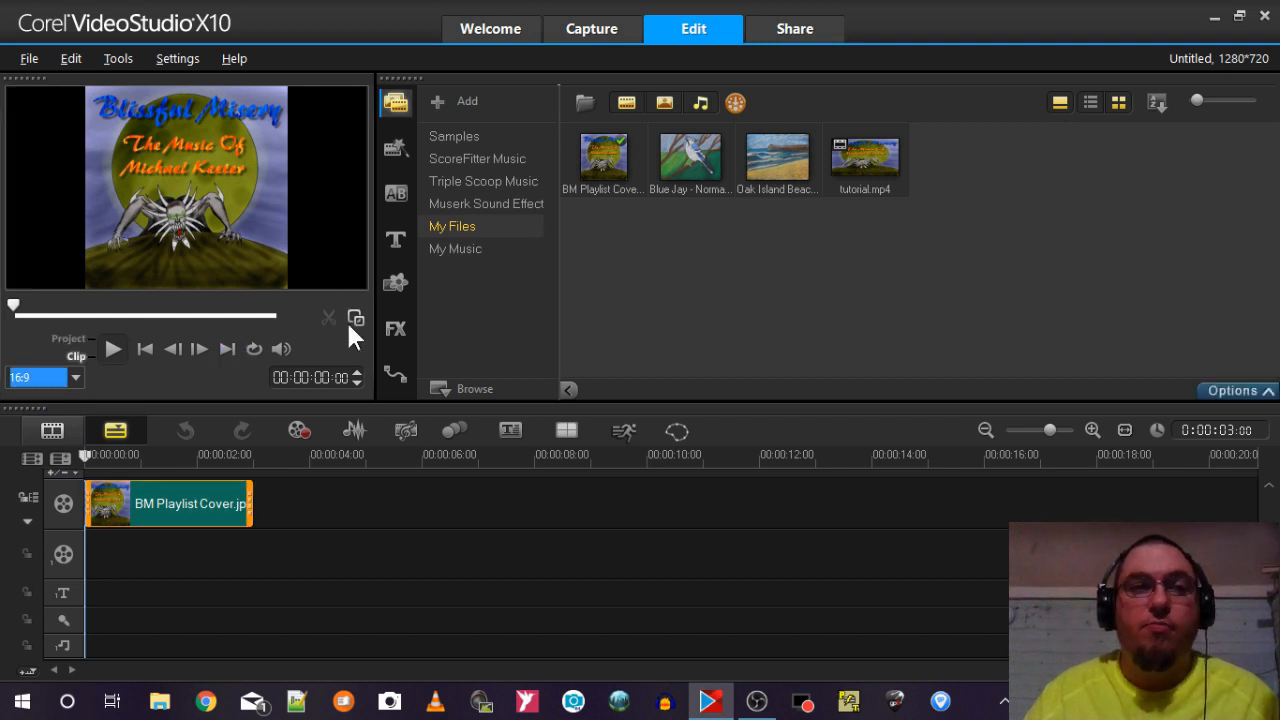
# Open the cover clip's photo options and examine the available resampling options.
pyautogui.doubleClick(220, 500)
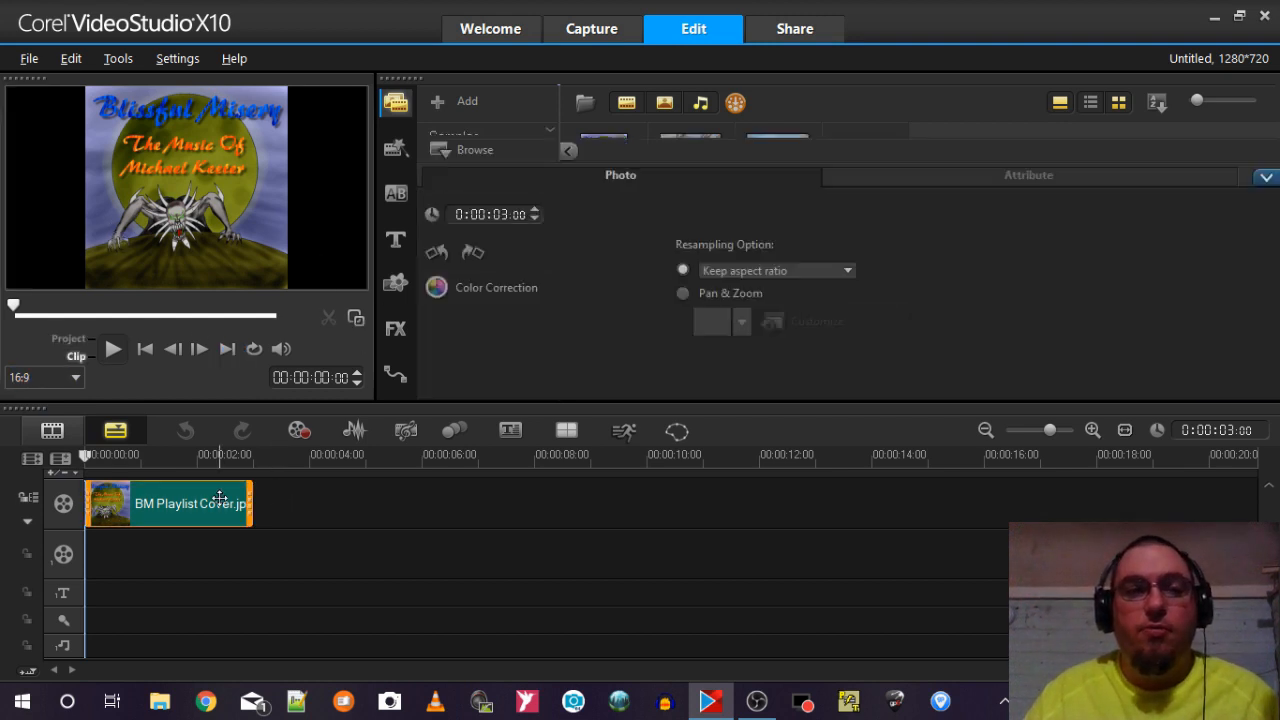
pyautogui.click(782, 274)
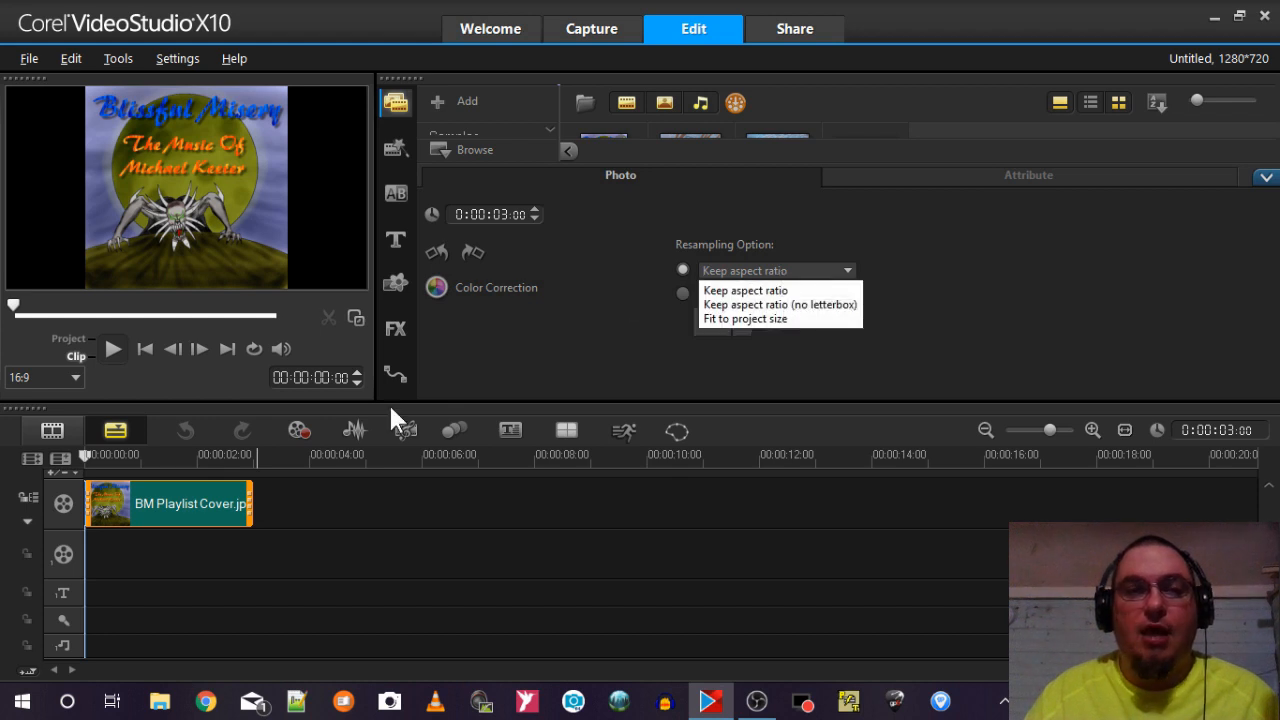
pyautogui.click(212, 497)
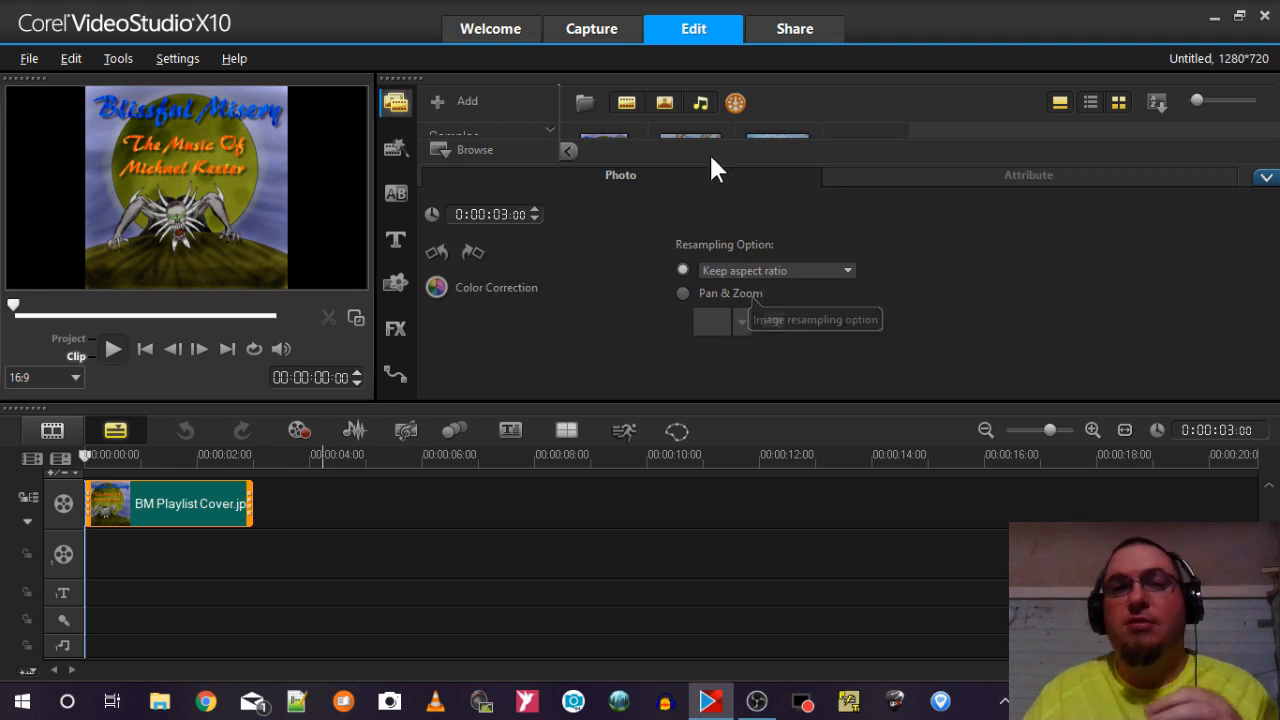
# Add the Oak Island Beach photo and tutorial.mp4 after the cover clip on the video track, and open the video clip's options.
pyautogui.click(782, 134)
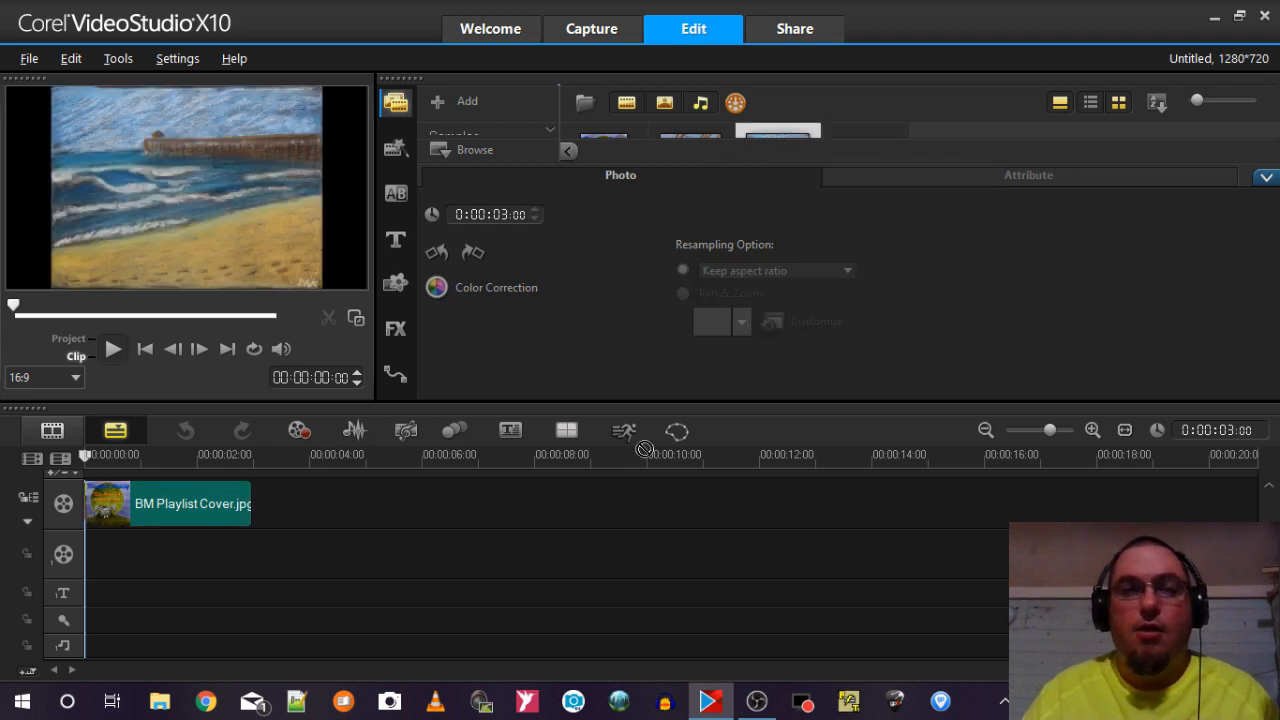
pyautogui.moveTo(784, 138); pyautogui.dragTo(356, 513)
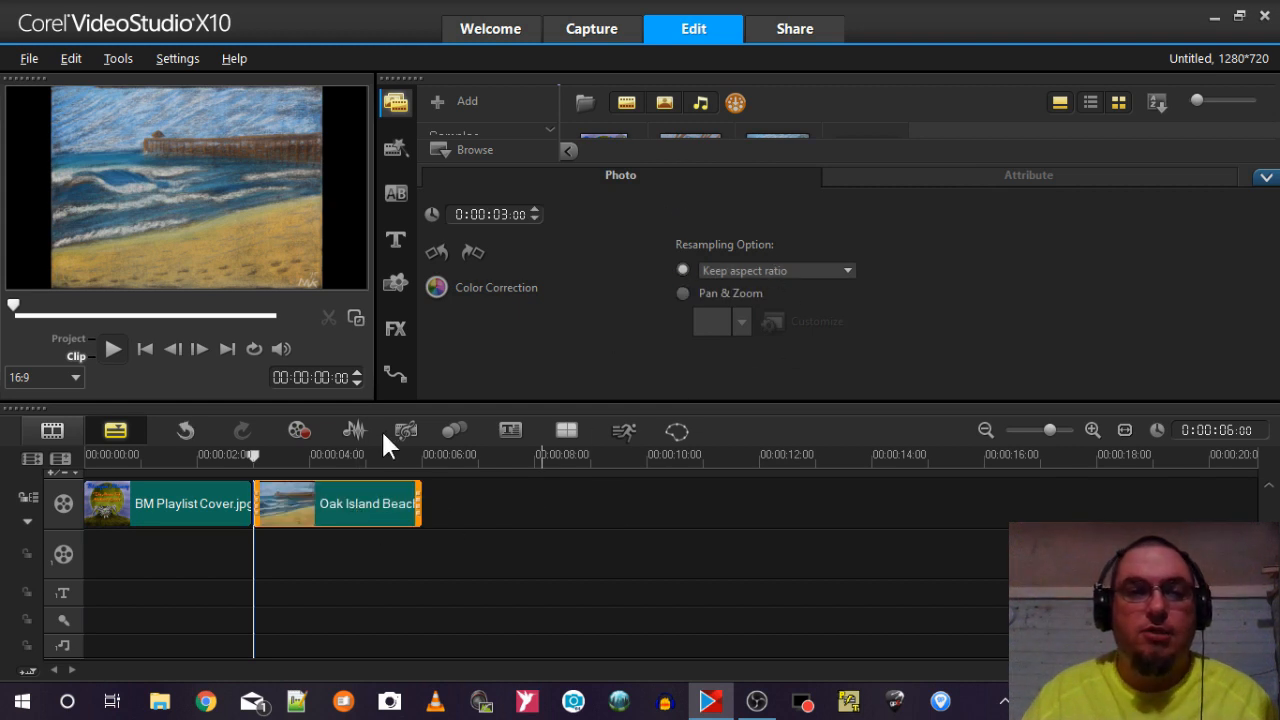
pyautogui.click(1266, 177)
pyautogui.moveTo(841, 176); pyautogui.dragTo(680, 523)
pyautogui.doubleClick(619, 515)
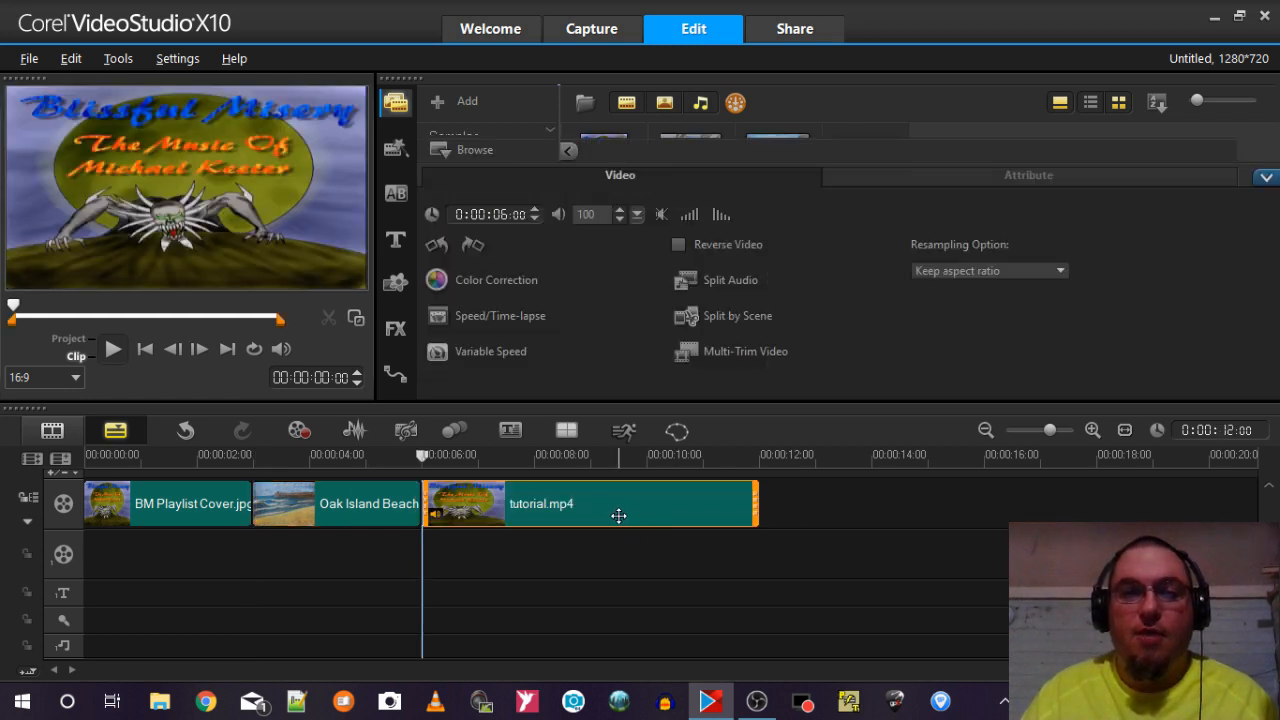
# Set the resampling option to Fit to project size for tutorial.mp4, the Oak Island Beach photo and the BM Playlist Cover image.
pyautogui.click(929, 270)
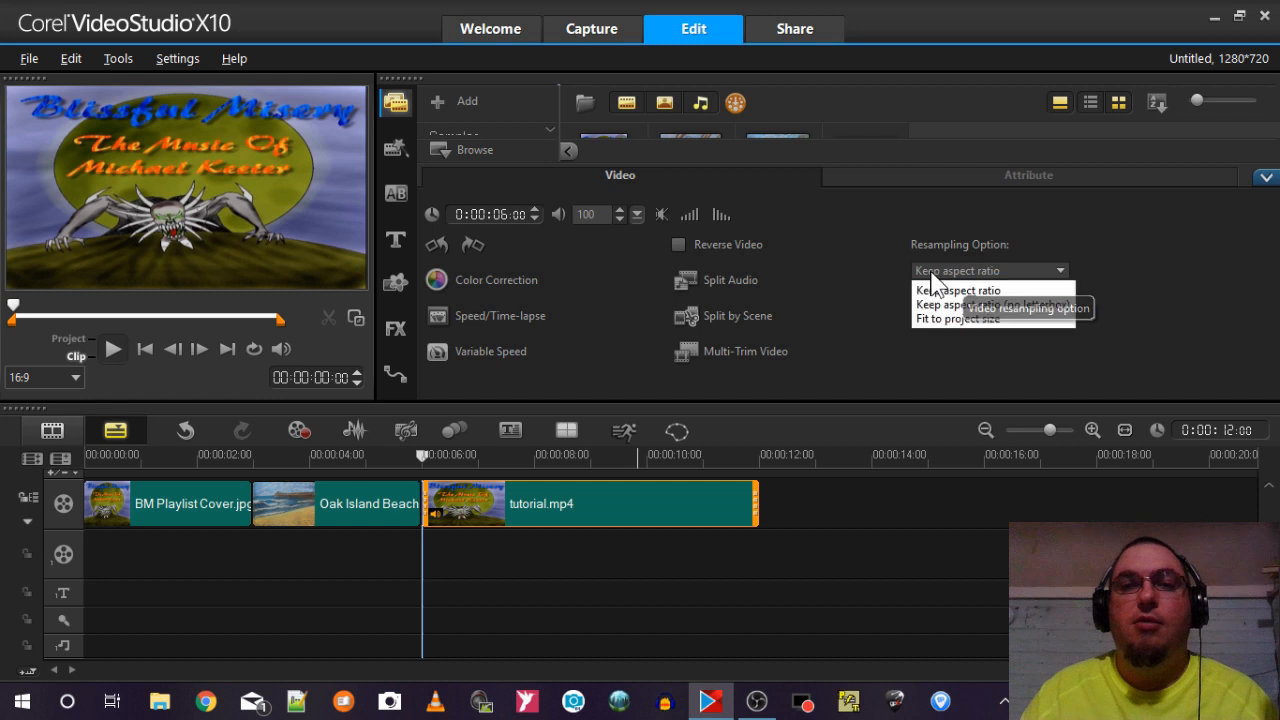
pyautogui.click(941, 318)
pyautogui.click(372, 503)
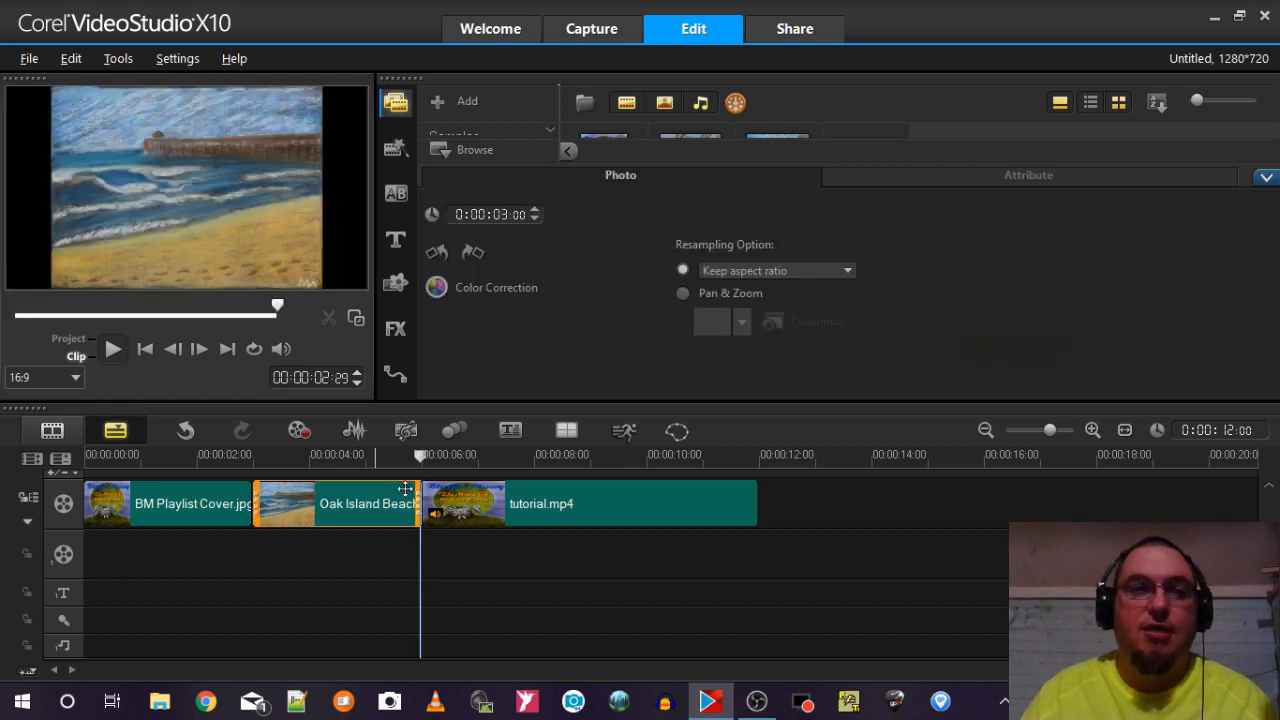
pyautogui.click(803, 264)
pyautogui.click(800, 322)
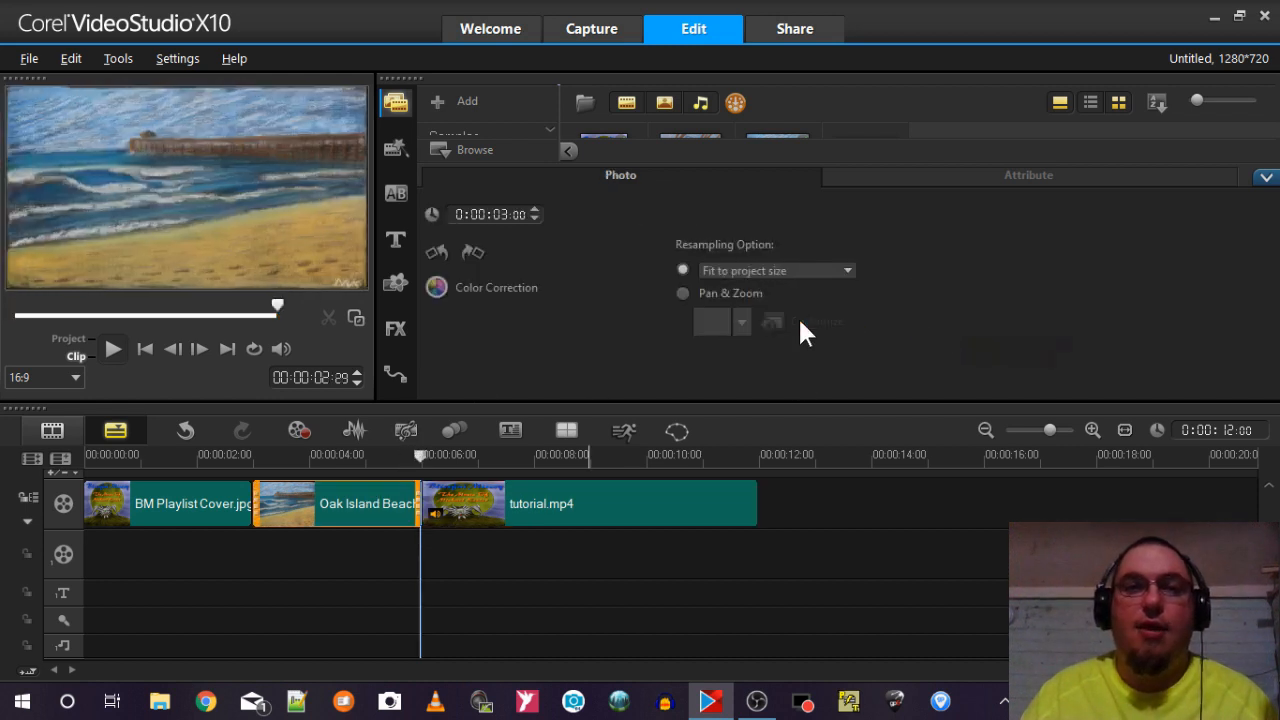
pyautogui.click(207, 520)
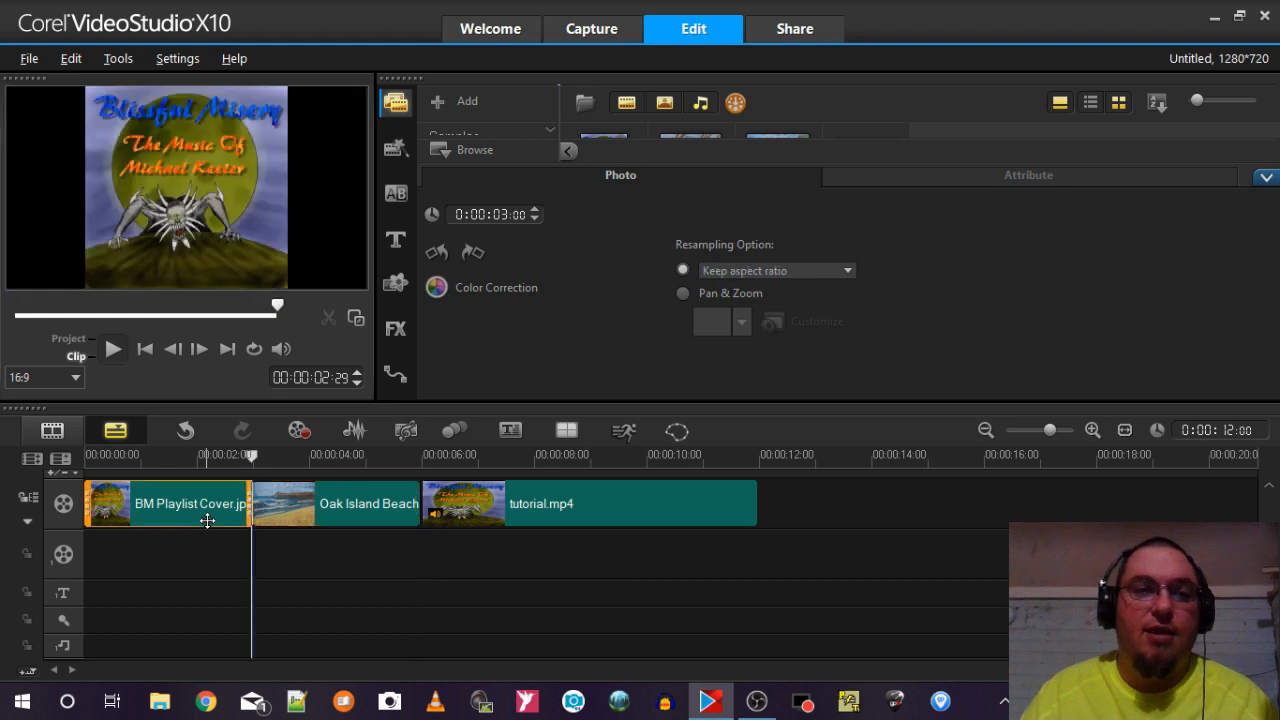
pyautogui.click(770, 266)
pyautogui.click(768, 318)
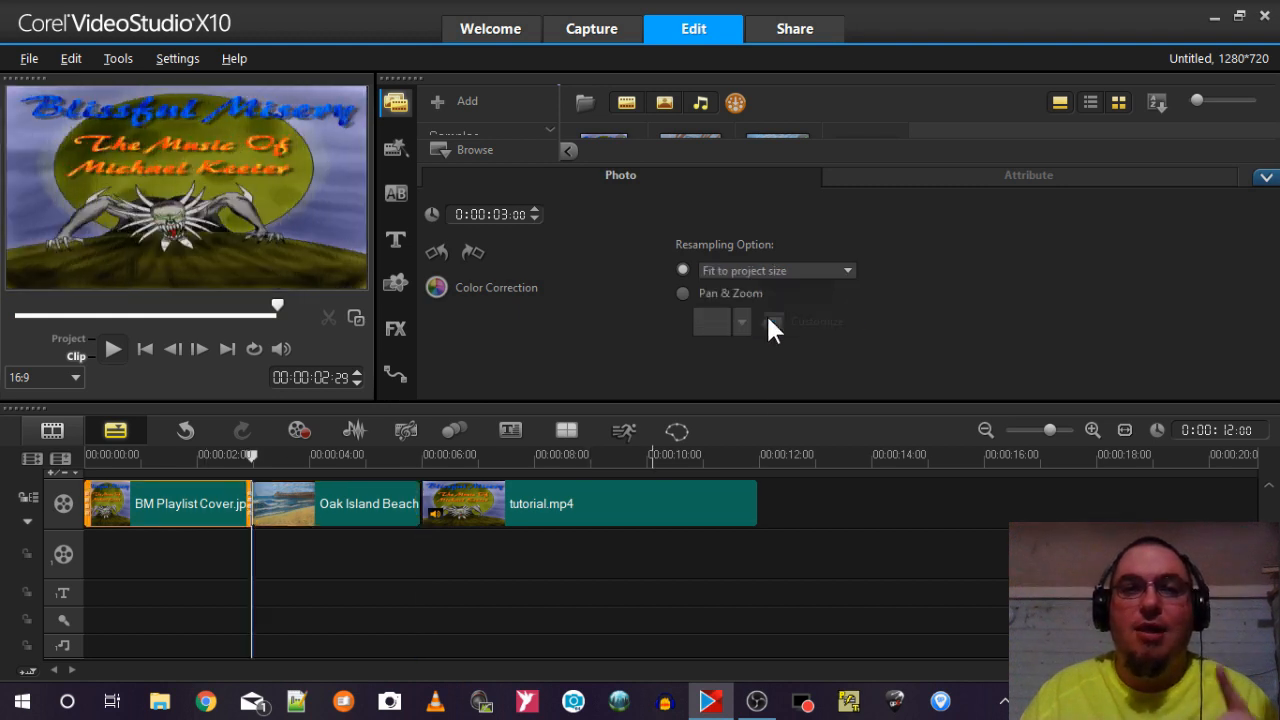
# Examine the preview aspect ratio choices, keeping 16:9 selected.
pyautogui.click(75, 377)
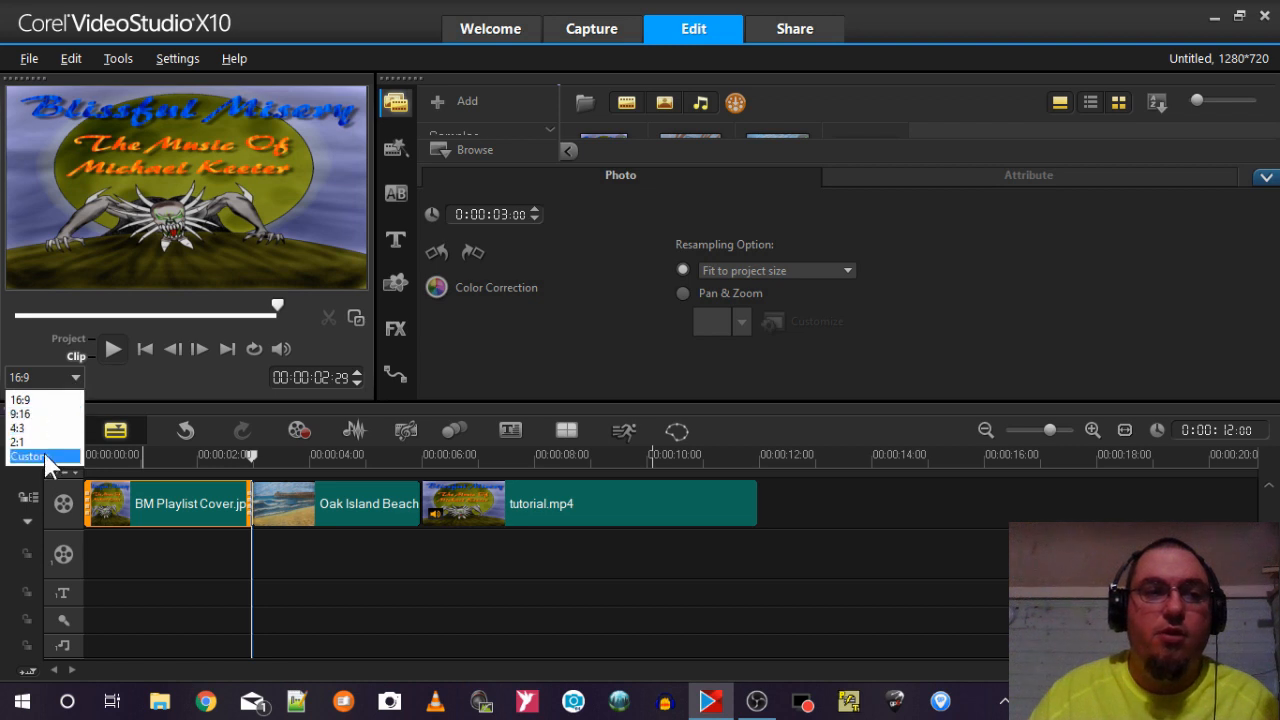
pyautogui.click(48, 401)
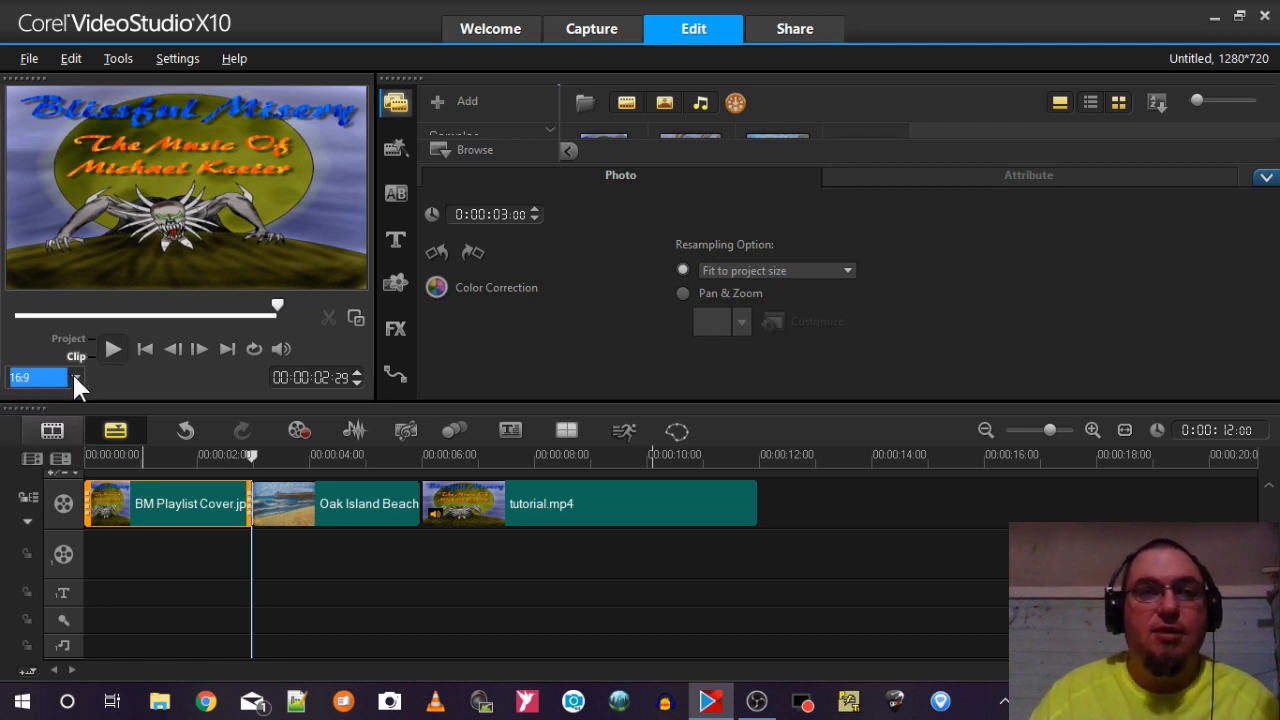
pyautogui.click(76, 378)
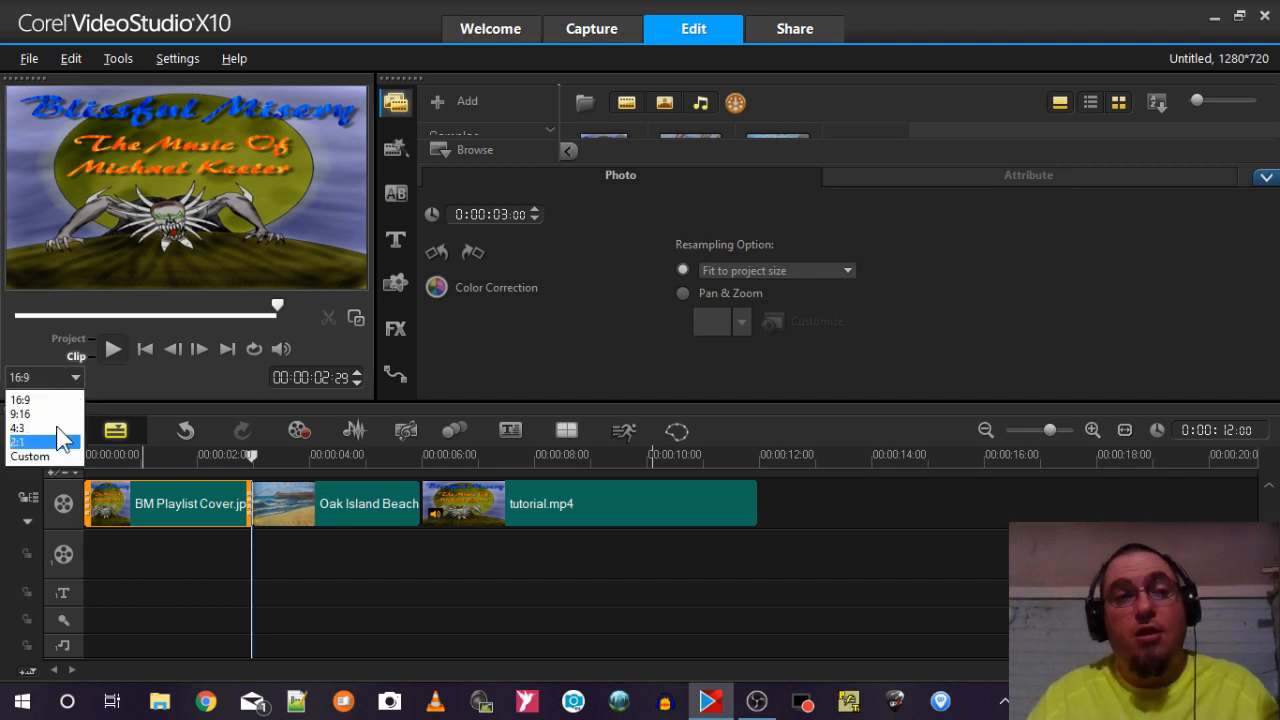
pyautogui.click(77, 379)
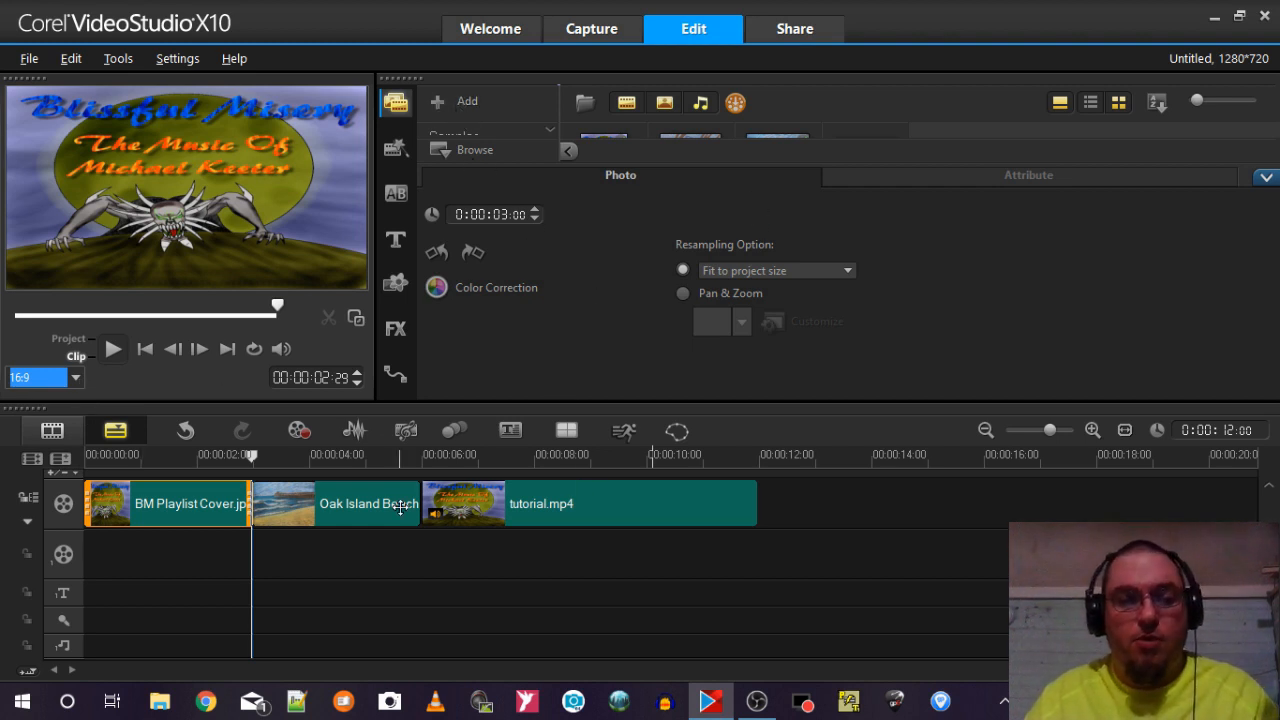
# Select all three clips on the video track and delete them from the timeline.
pyautogui.click(202, 490)
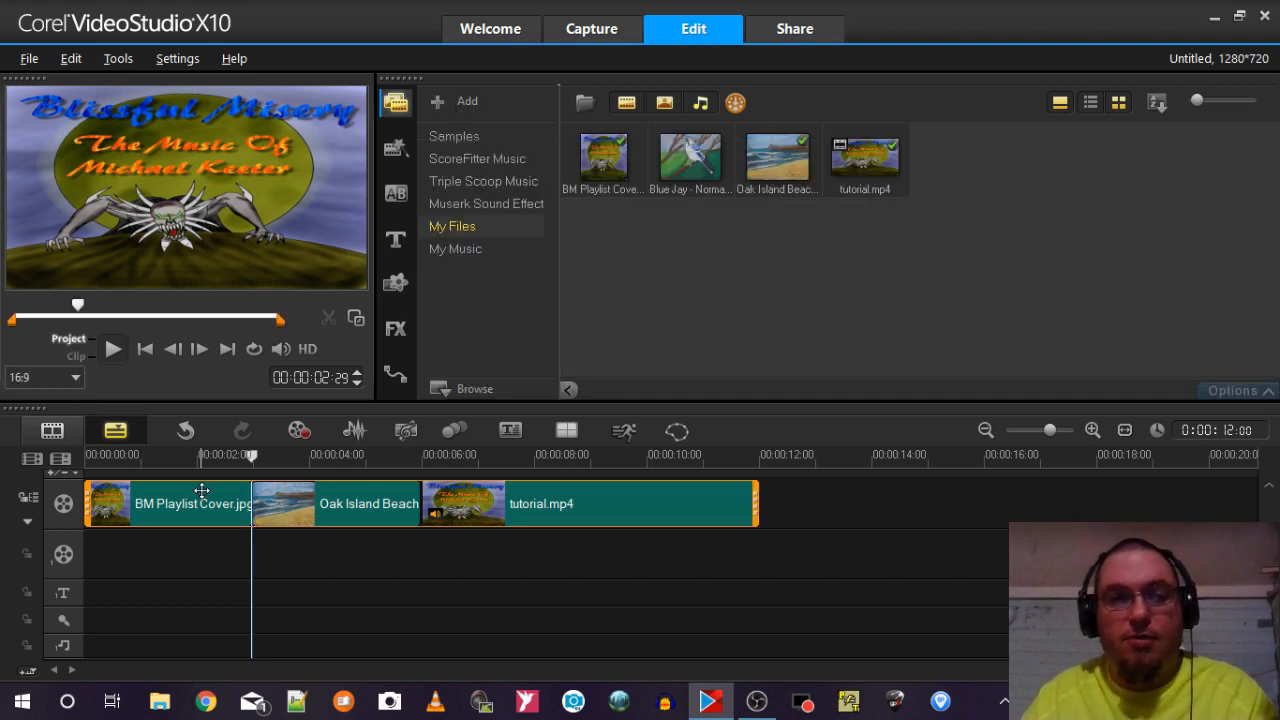
pyautogui.press('Delete')
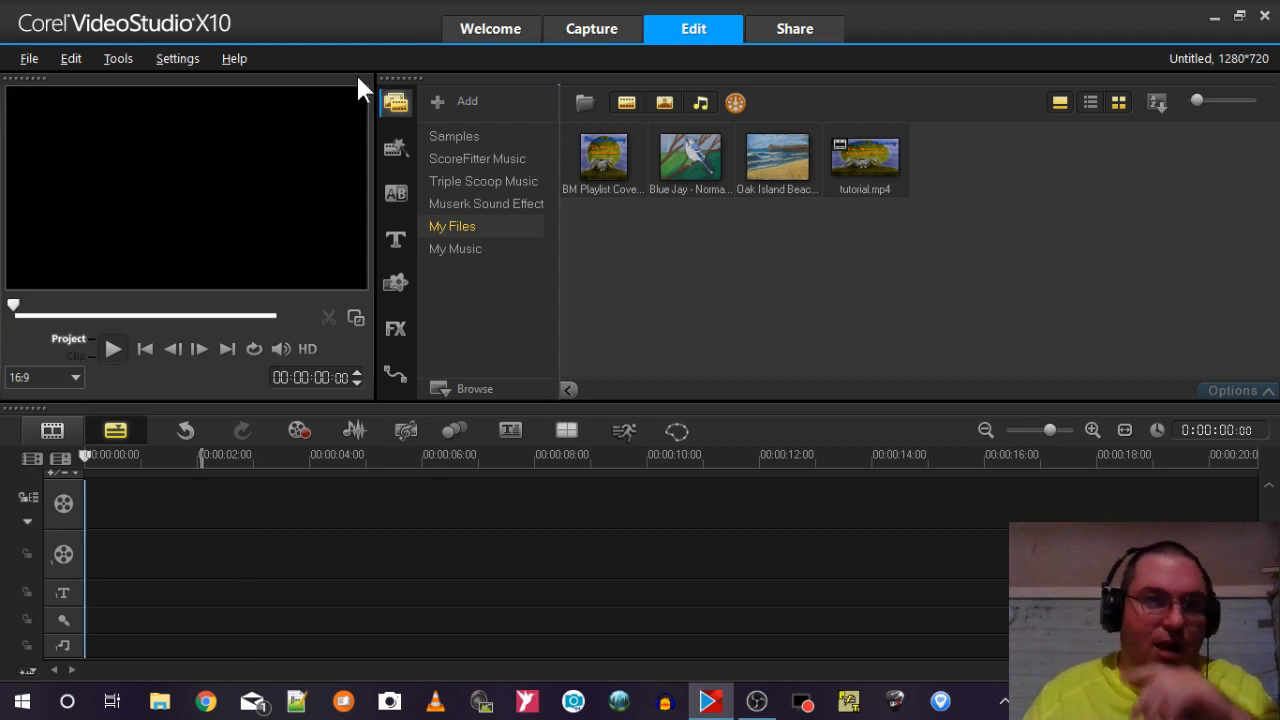
# Examine the project format, profiles and properties in the Project Properties settings, and leave without changing them.
pyautogui.click(600, 153)
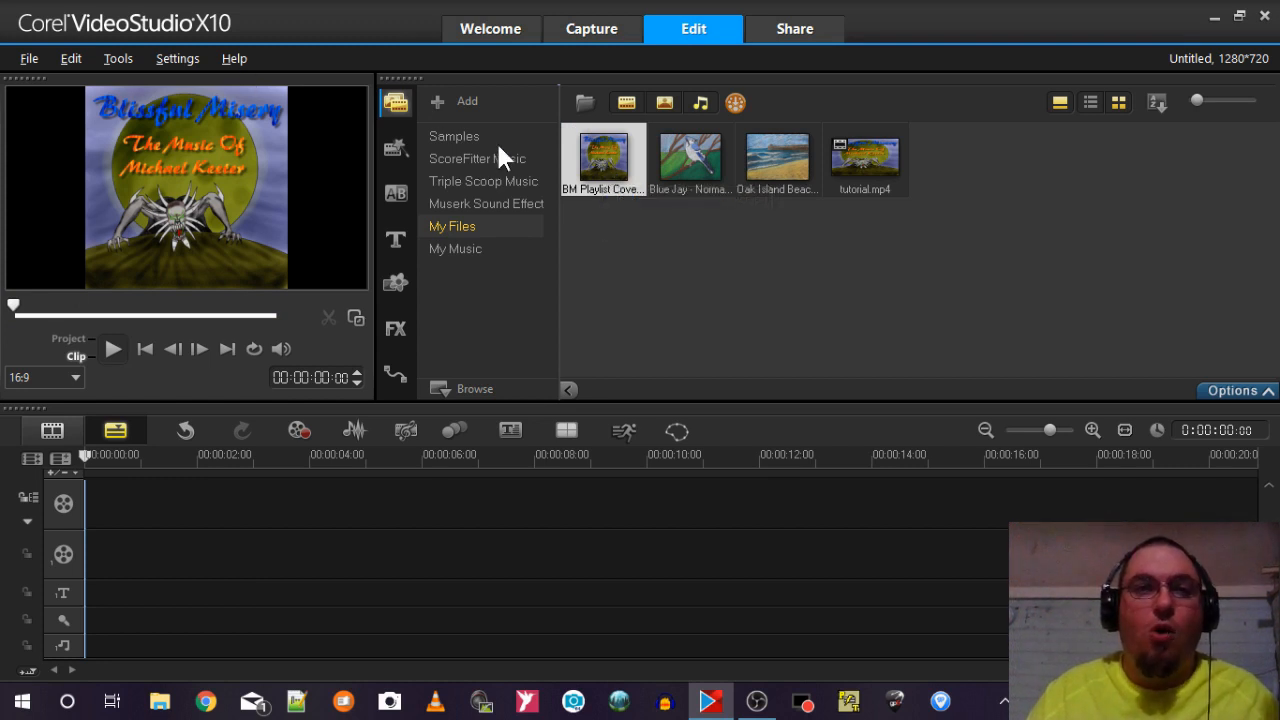
pyautogui.click(172, 57)
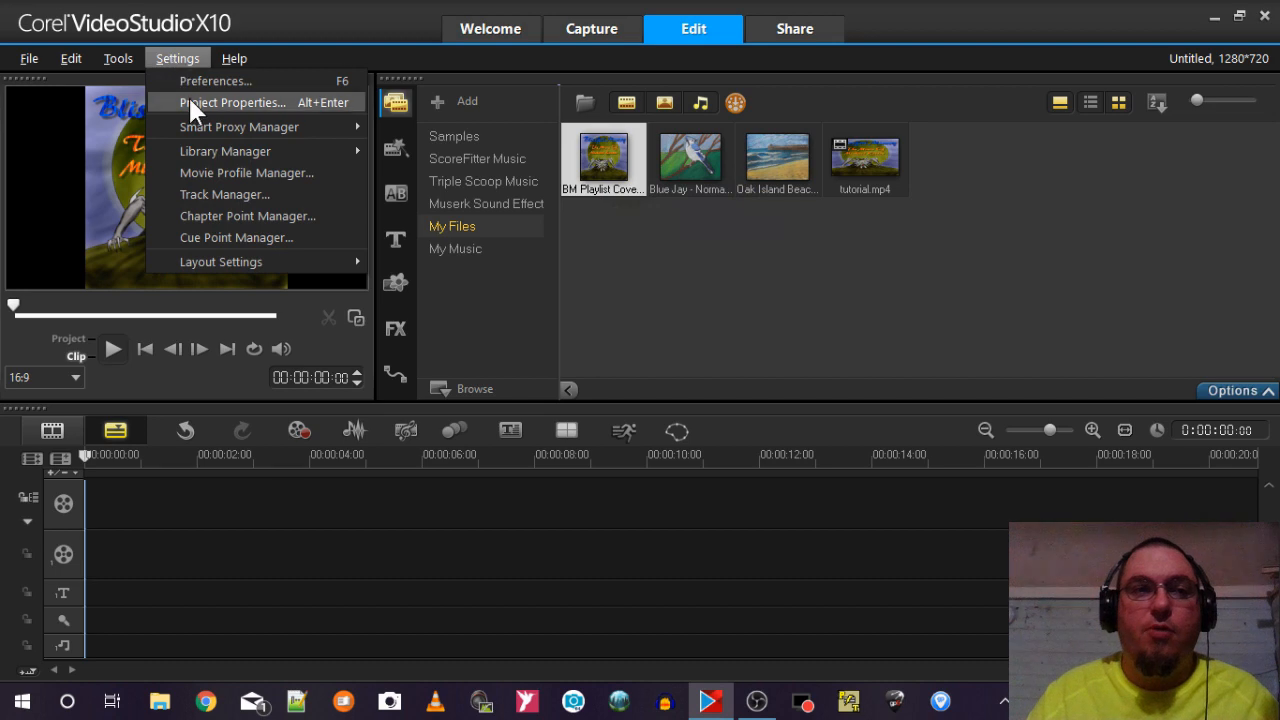
pyautogui.click(190, 102)
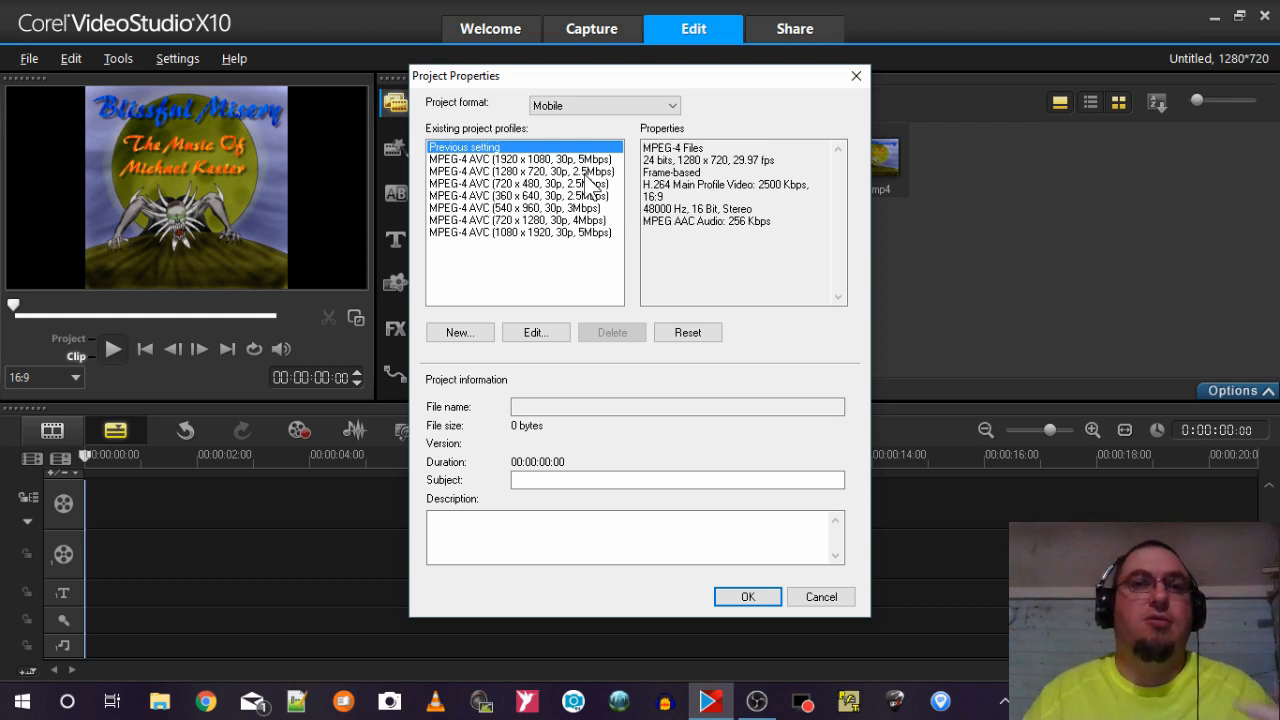
pyautogui.click(815, 597)
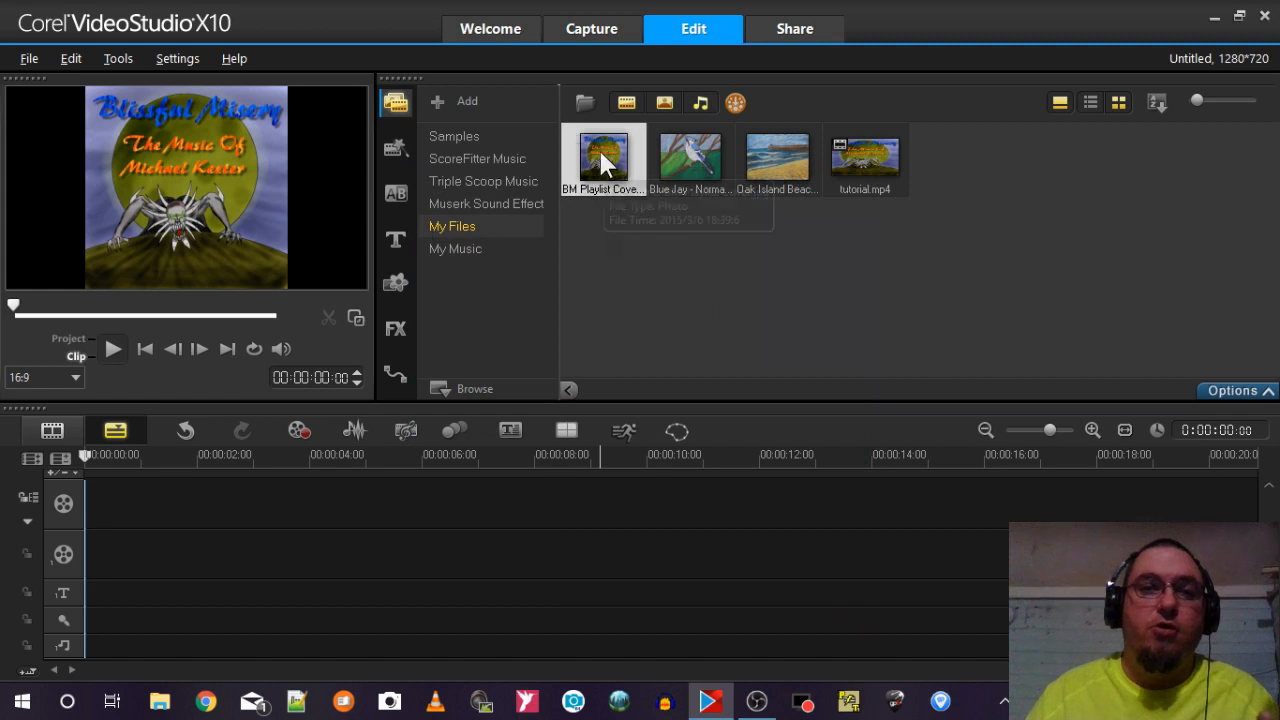
# Place the BM Playlist Cover image at the start of the video track and review its resampling options without changing them.
pyautogui.moveTo(602, 156); pyautogui.dragTo(343, 517)
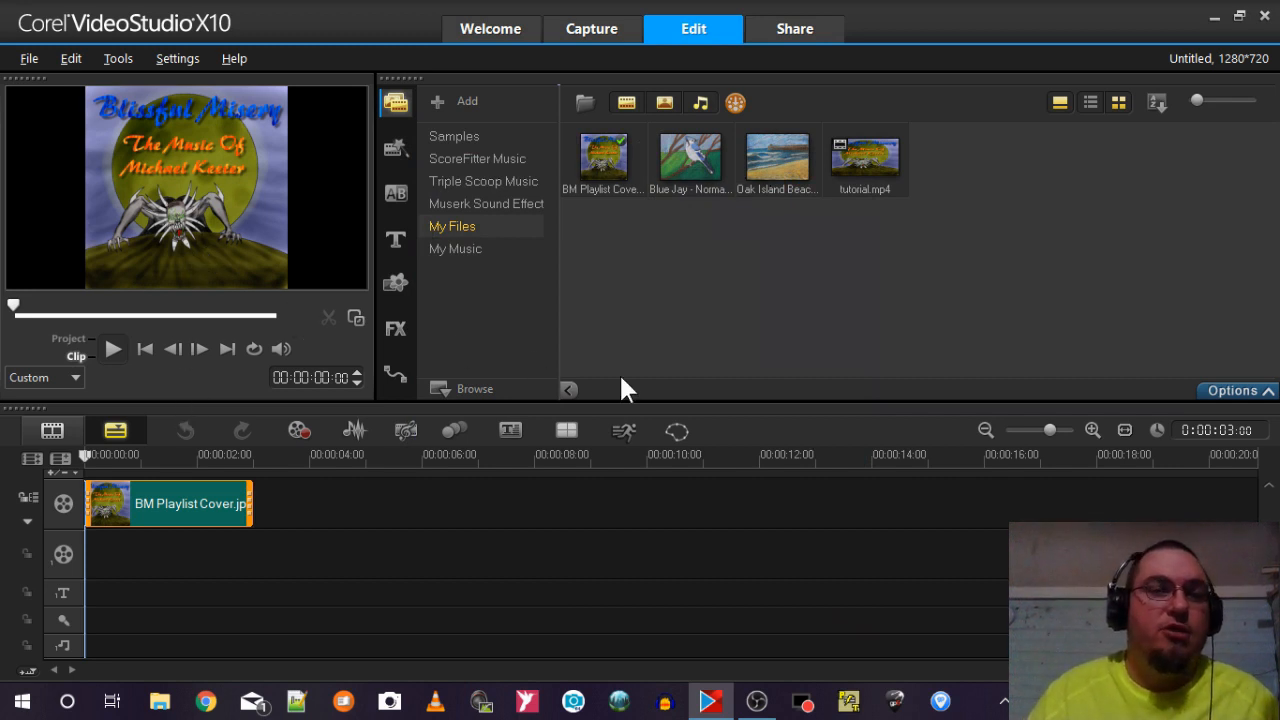
pyautogui.doubleClick(198, 504)
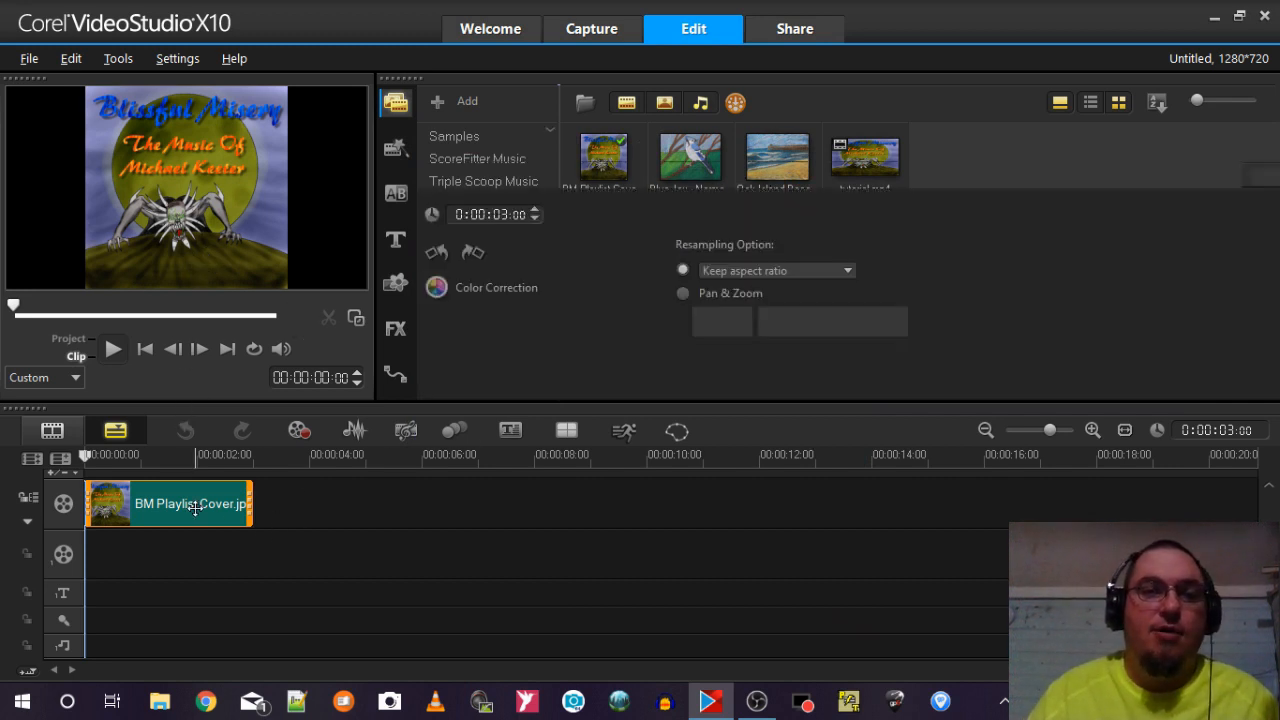
pyautogui.click(766, 270)
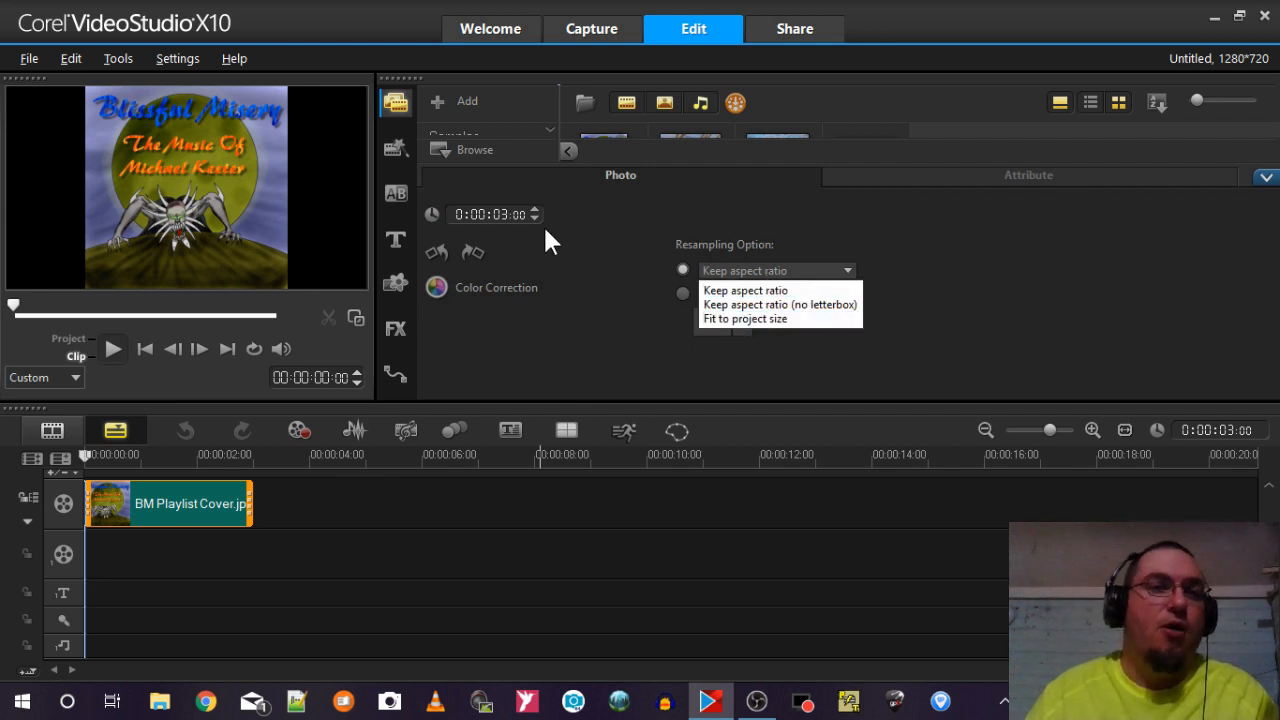
pyautogui.click(330, 169)
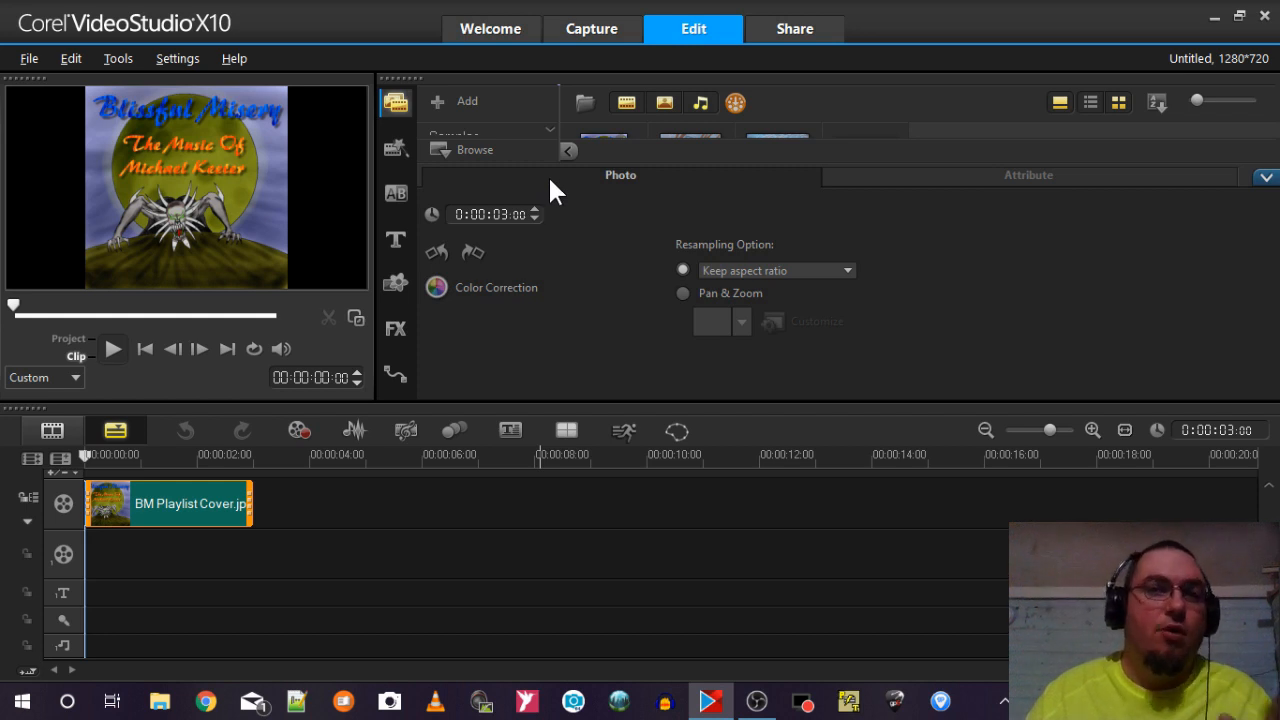
pyautogui.click(341, 503)
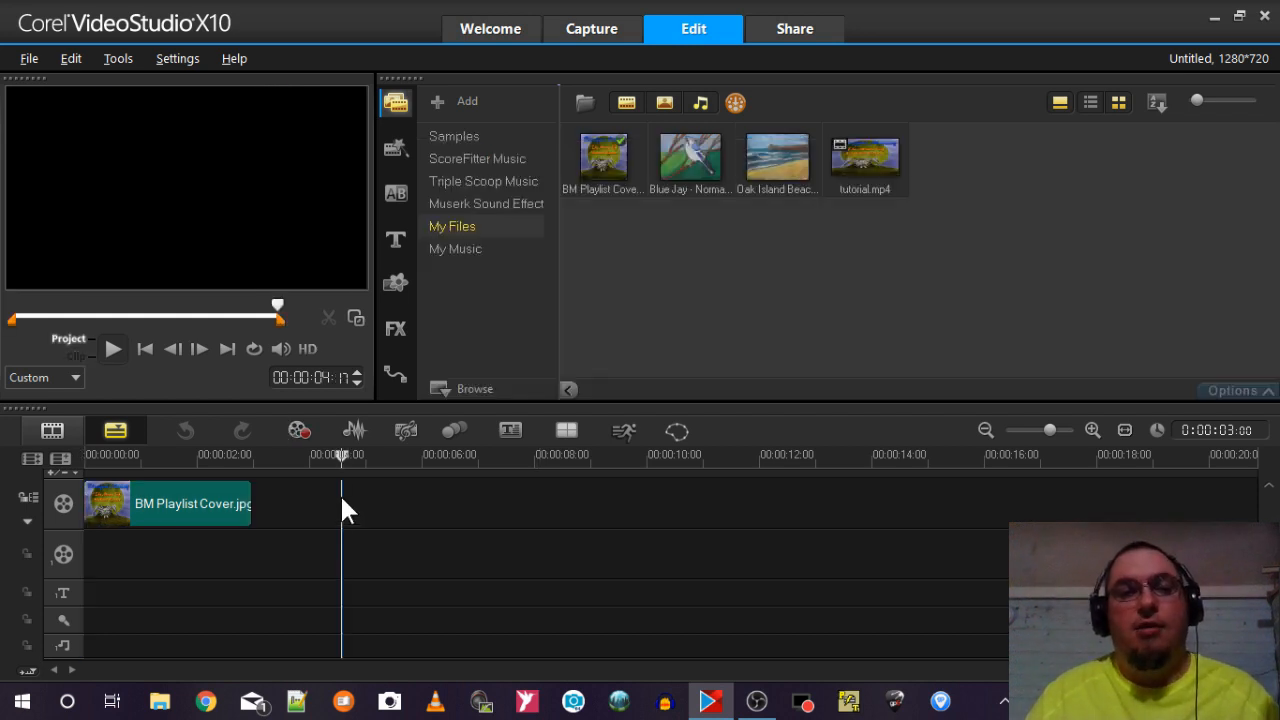
# Move the BM Playlist Cover clip from the video track to the start of the first overlay track and fit it to the screen.
pyautogui.click(200, 500)
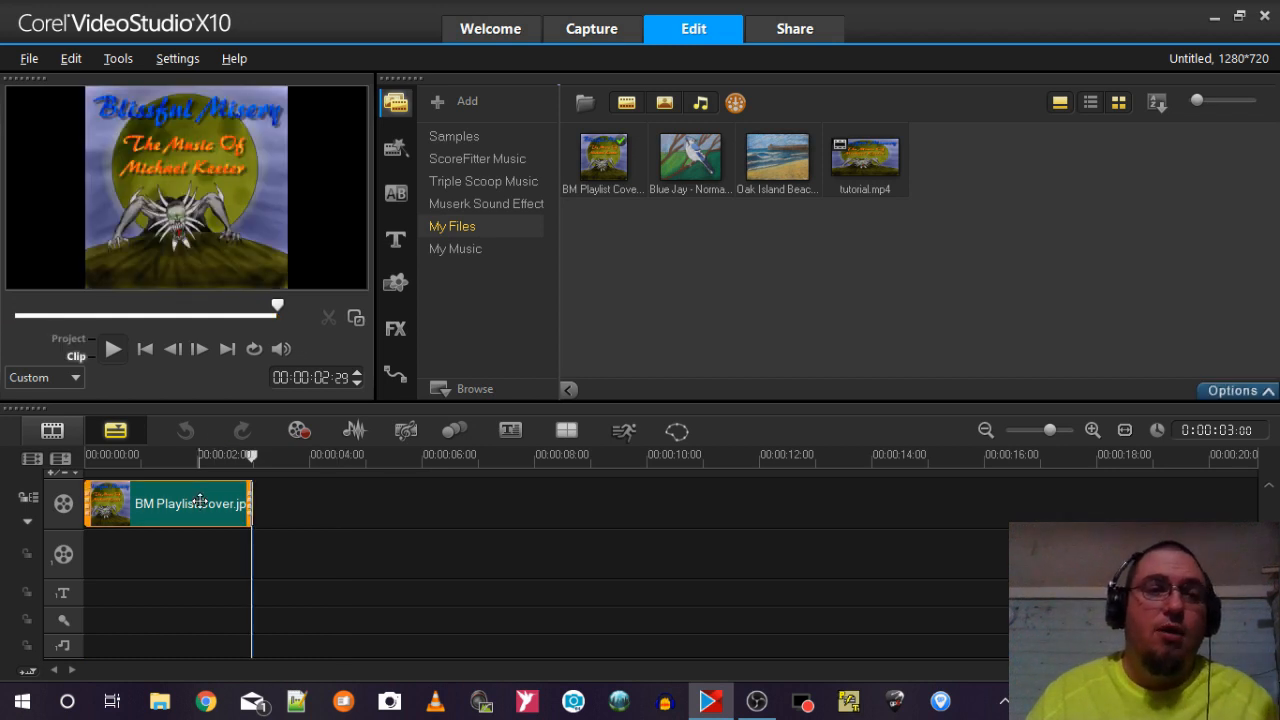
pyautogui.moveTo(200, 500); pyautogui.dragTo(177, 547)
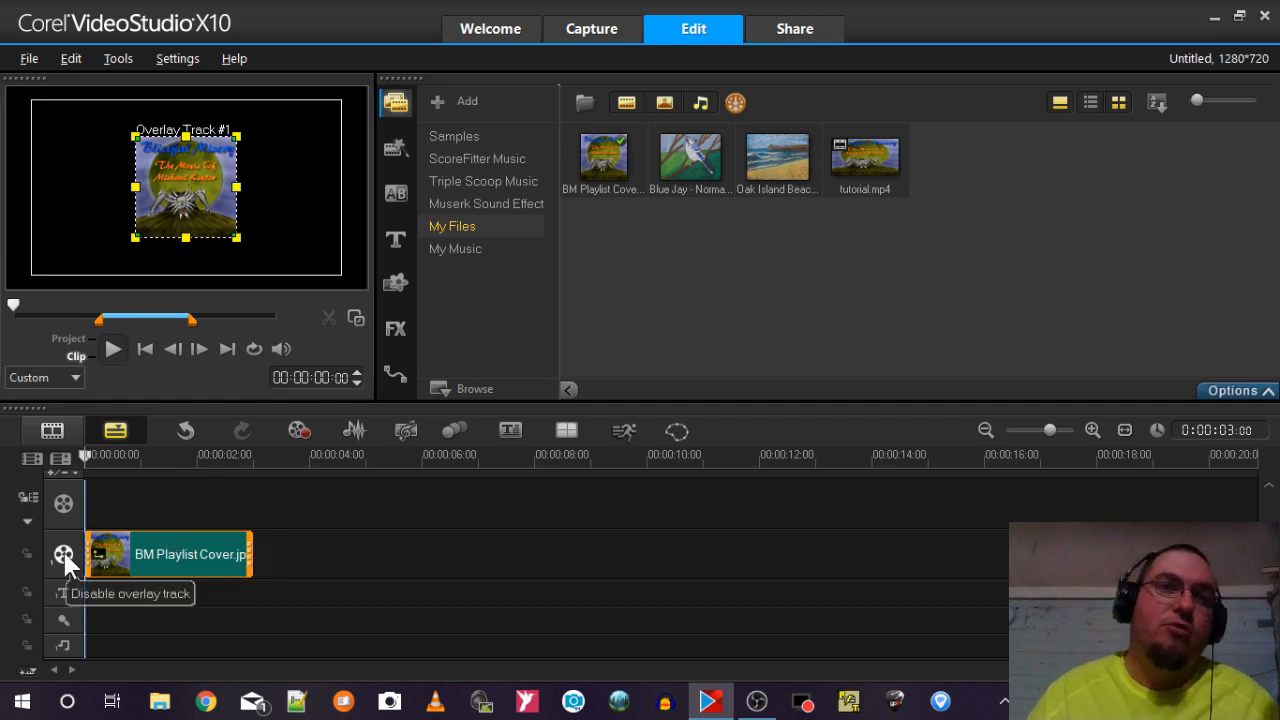
pyautogui.rightClick(175, 189)
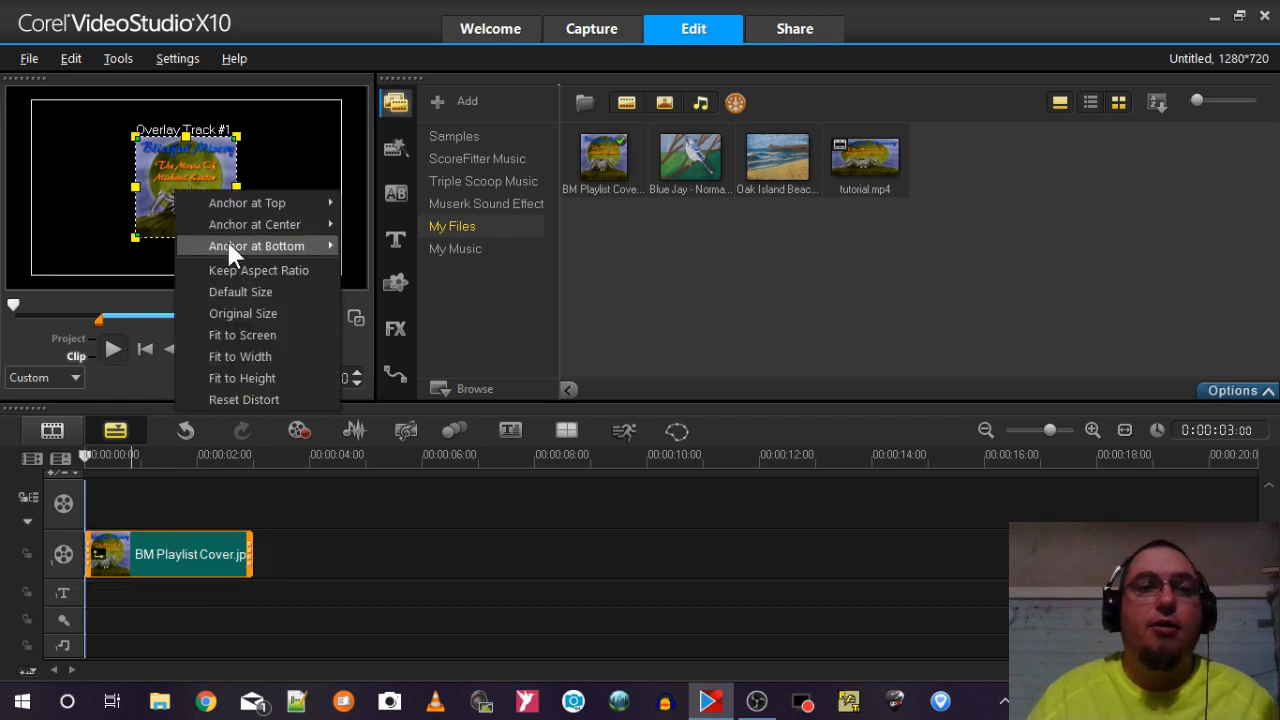
pyautogui.click(243, 337)
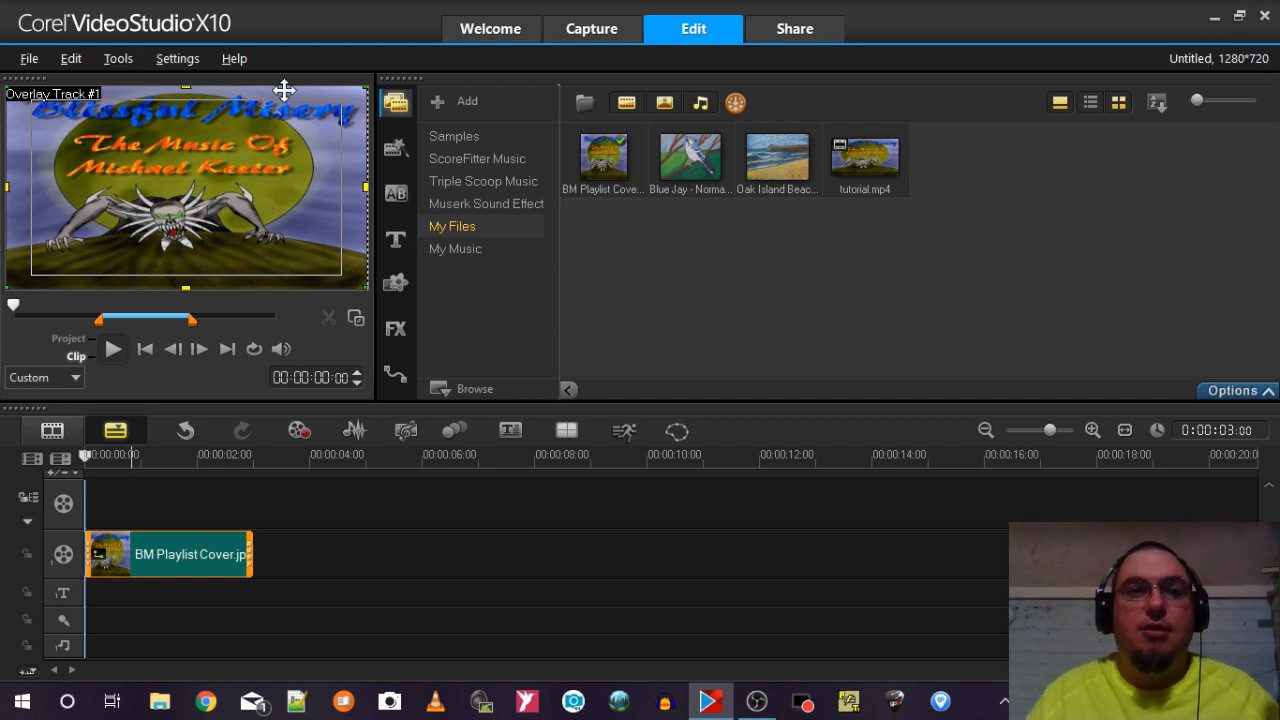
# Add the Blue Jay image after BM Playlist Cover on the first overlay track and fit it to the screen.
pyautogui.click(179, 59)
pyautogui.click(178, 58)
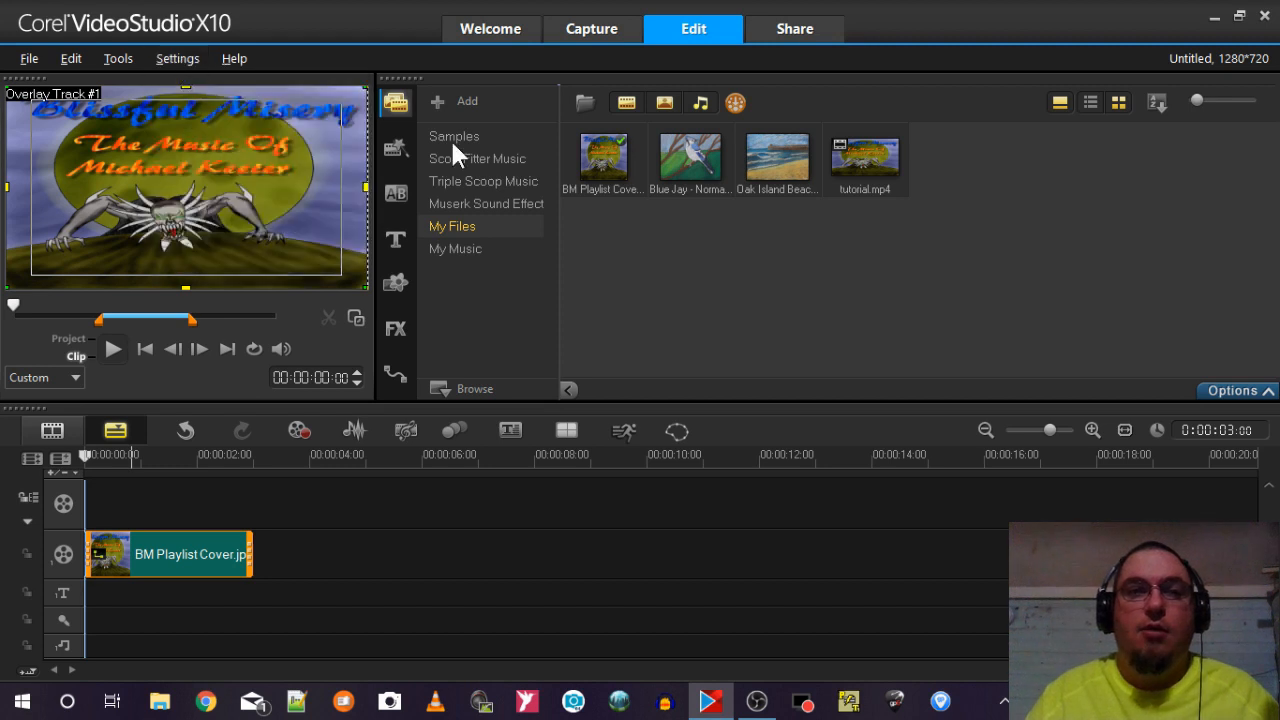
pyautogui.moveTo(697, 152); pyautogui.dragTo(324, 549)
pyautogui.rightClick(203, 188)
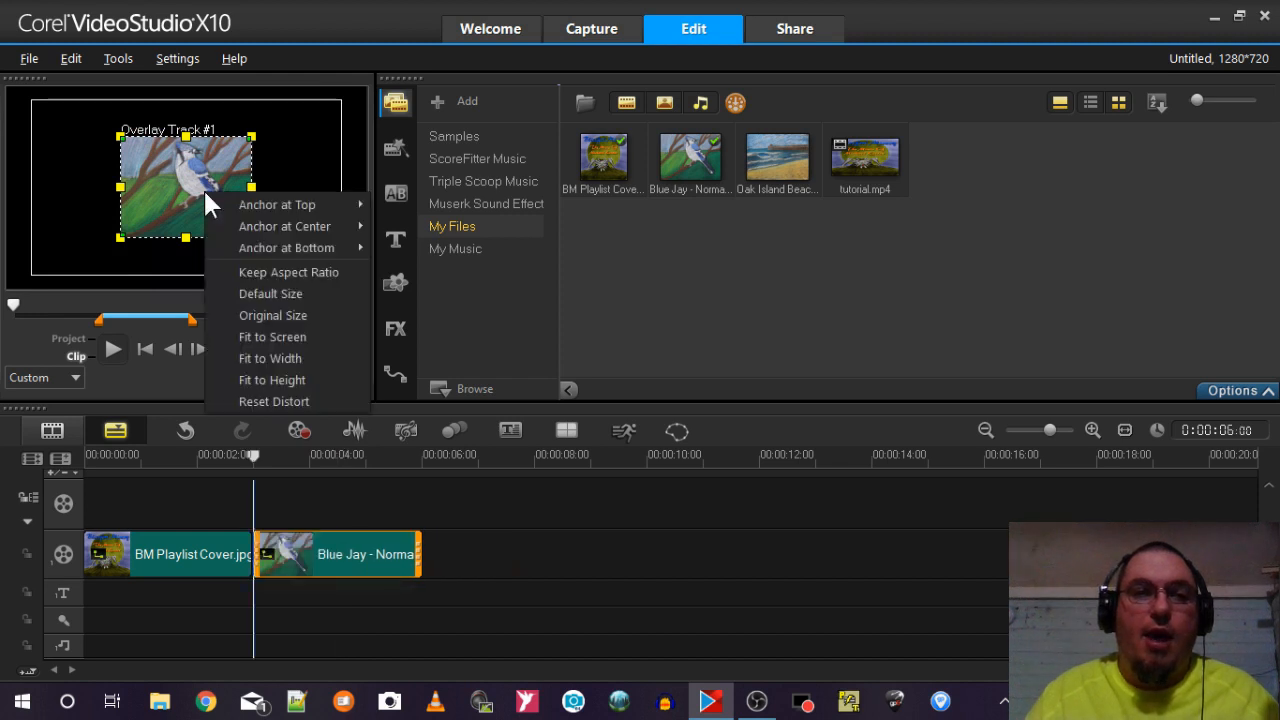
pyautogui.click(273, 317)
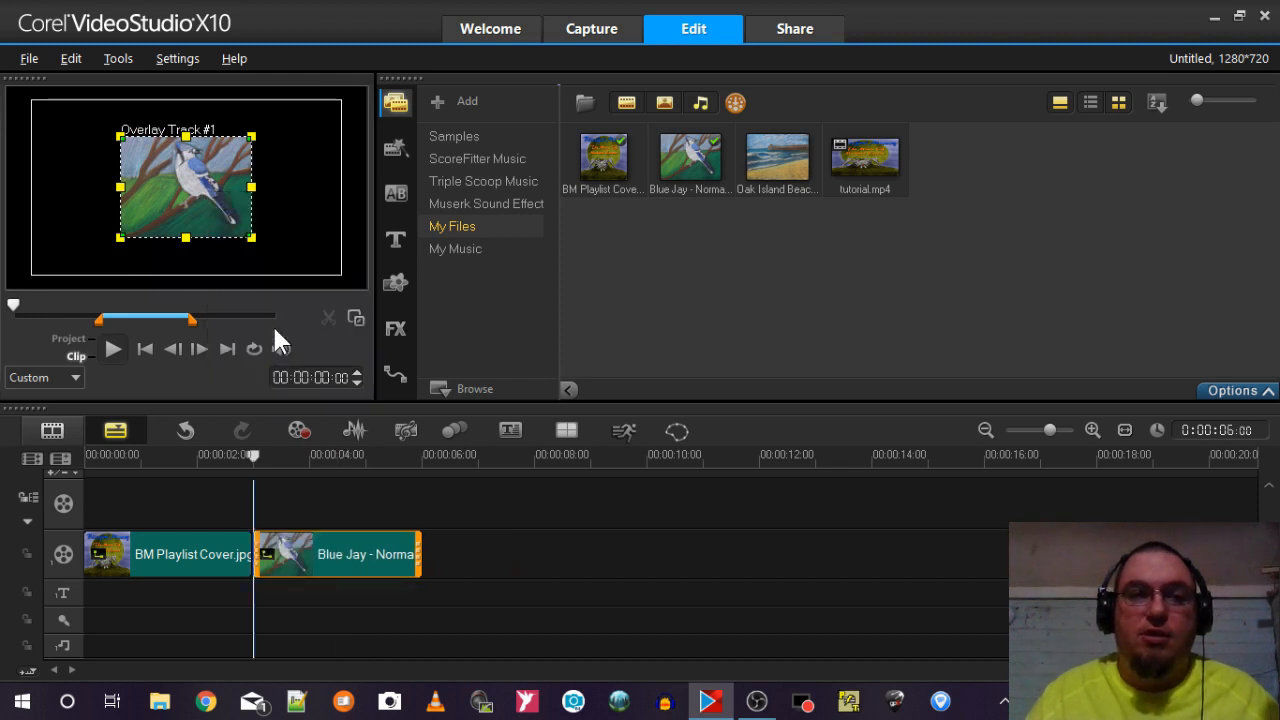
# Check the BM Playlist Cover and Blue Jay overlay clips in the project preview.
pyautogui.click(191, 508)
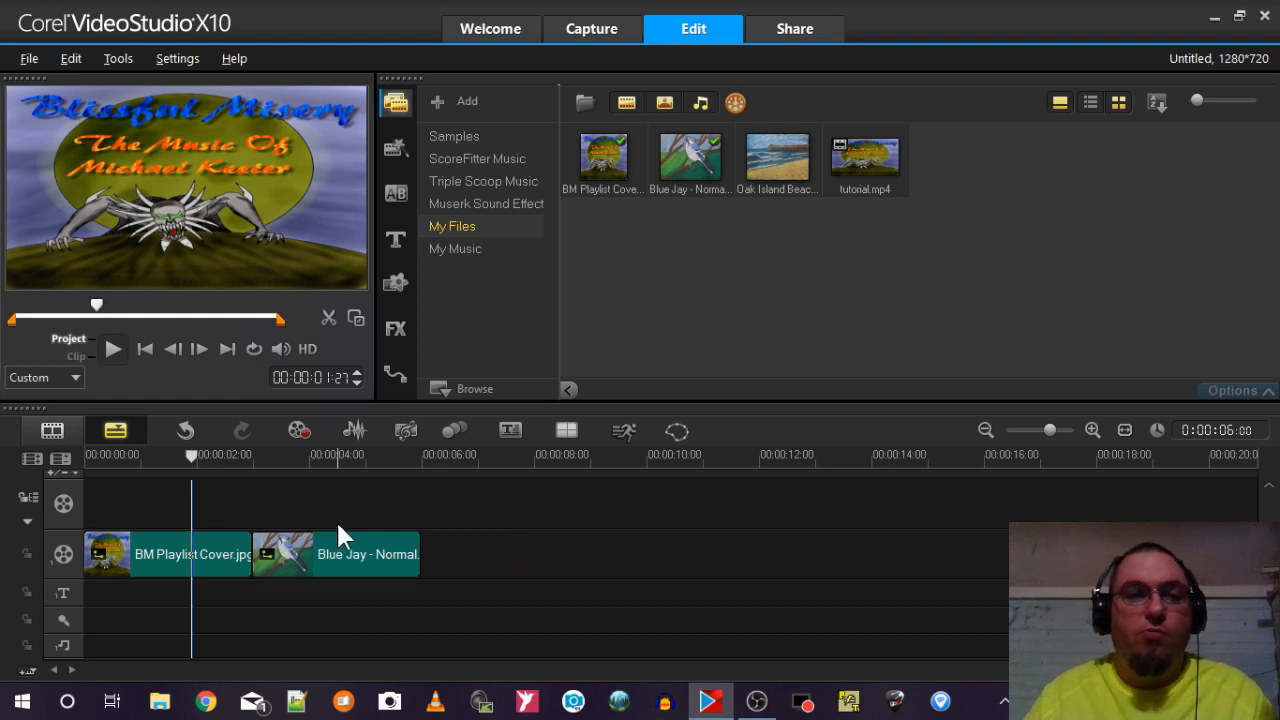
pyautogui.click(336, 541)
pyautogui.click(337, 508)
pyautogui.click(177, 505)
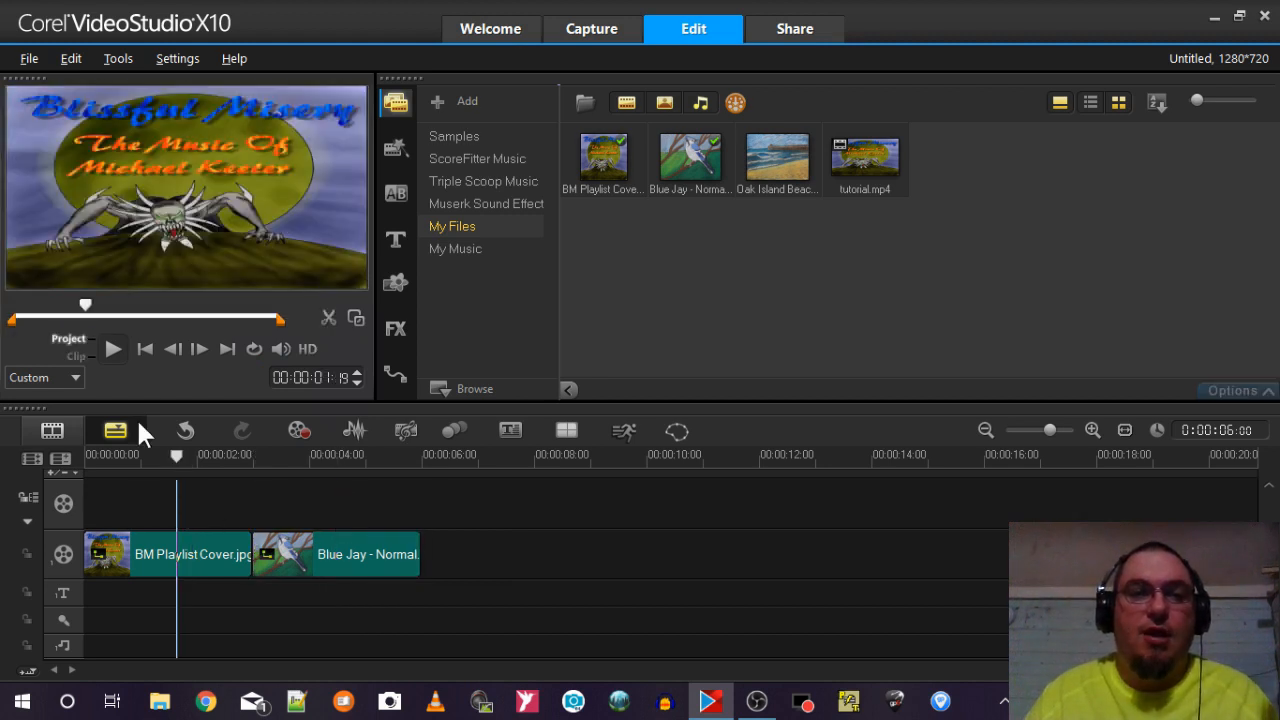
# Set the project profile to MPEG-4 AVC (1920 x 1080, 30p, 5Mbps) in the Project Properties and accept the change.
pyautogui.click(190, 56)
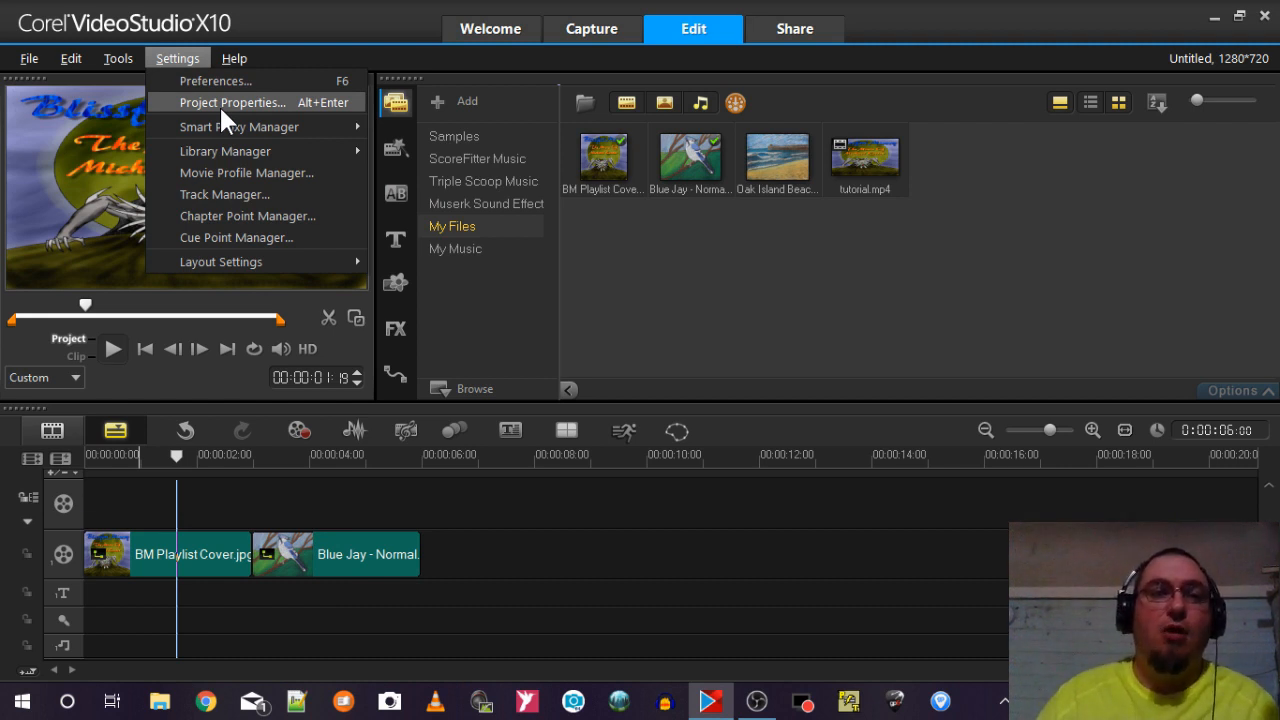
pyautogui.click(222, 112)
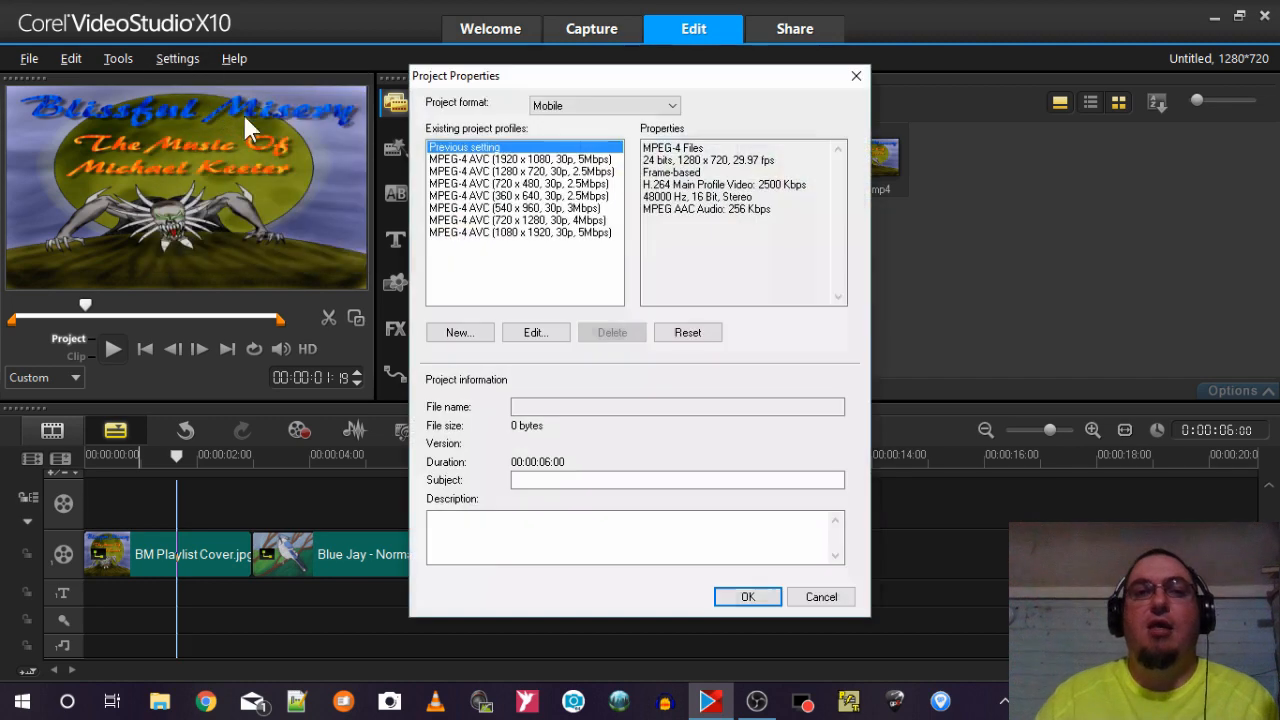
pyautogui.click(507, 160)
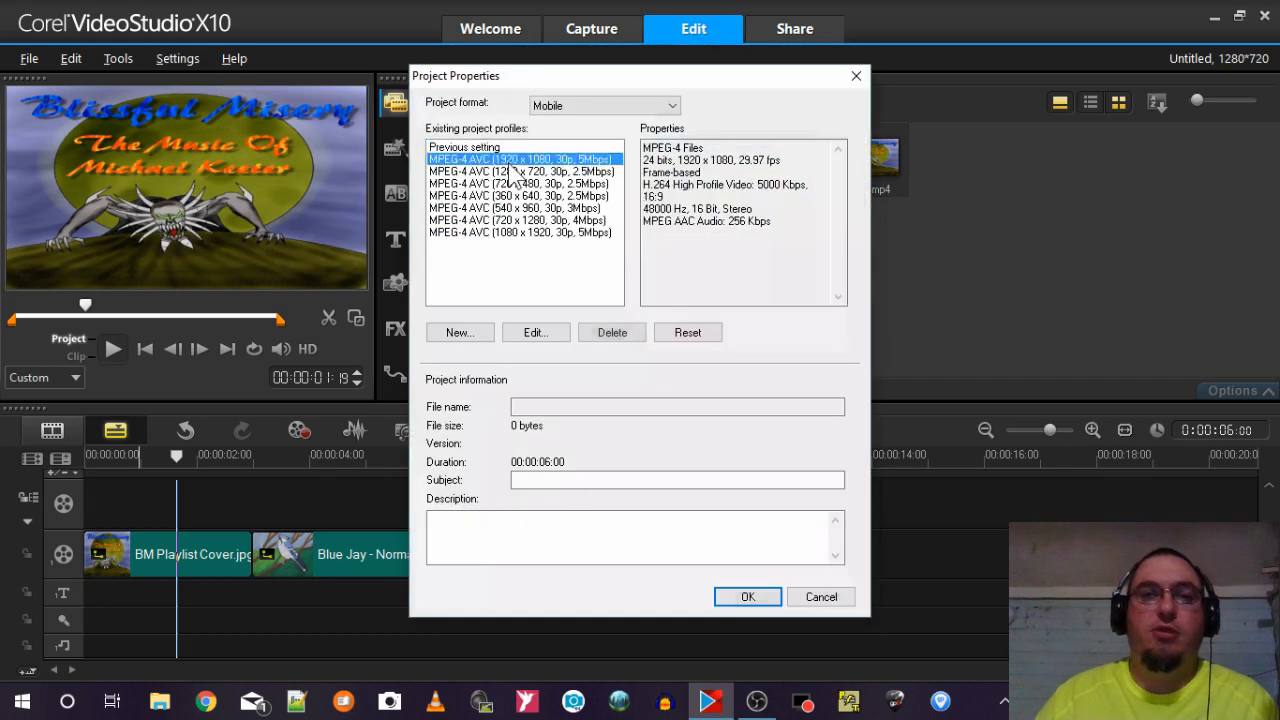
pyautogui.click(748, 597)
pyautogui.click(599, 381)
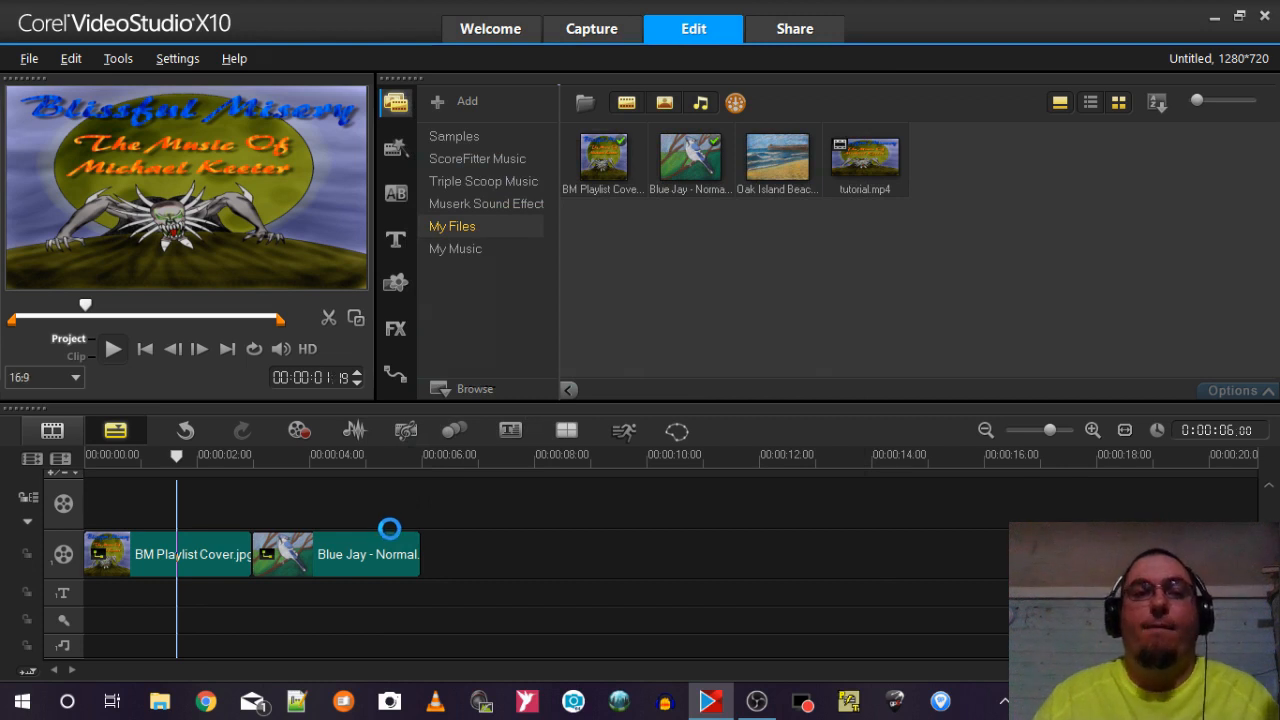
# Fit the BM Playlist Cover and Blue Jay overlay clips to the screen again.
pyautogui.rightClick(206, 552)
pyautogui.click(165, 174)
pyautogui.rightClick(165, 177)
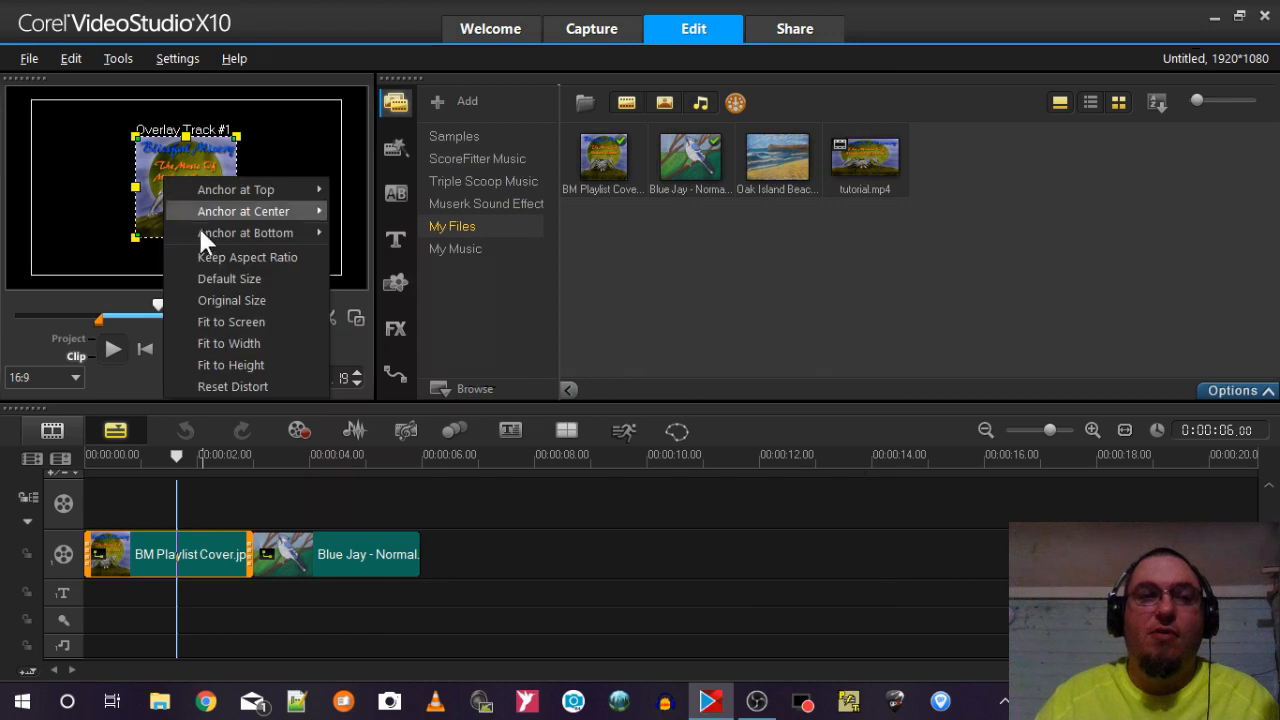
pyautogui.click(223, 311)
pyautogui.rightClick(328, 548)
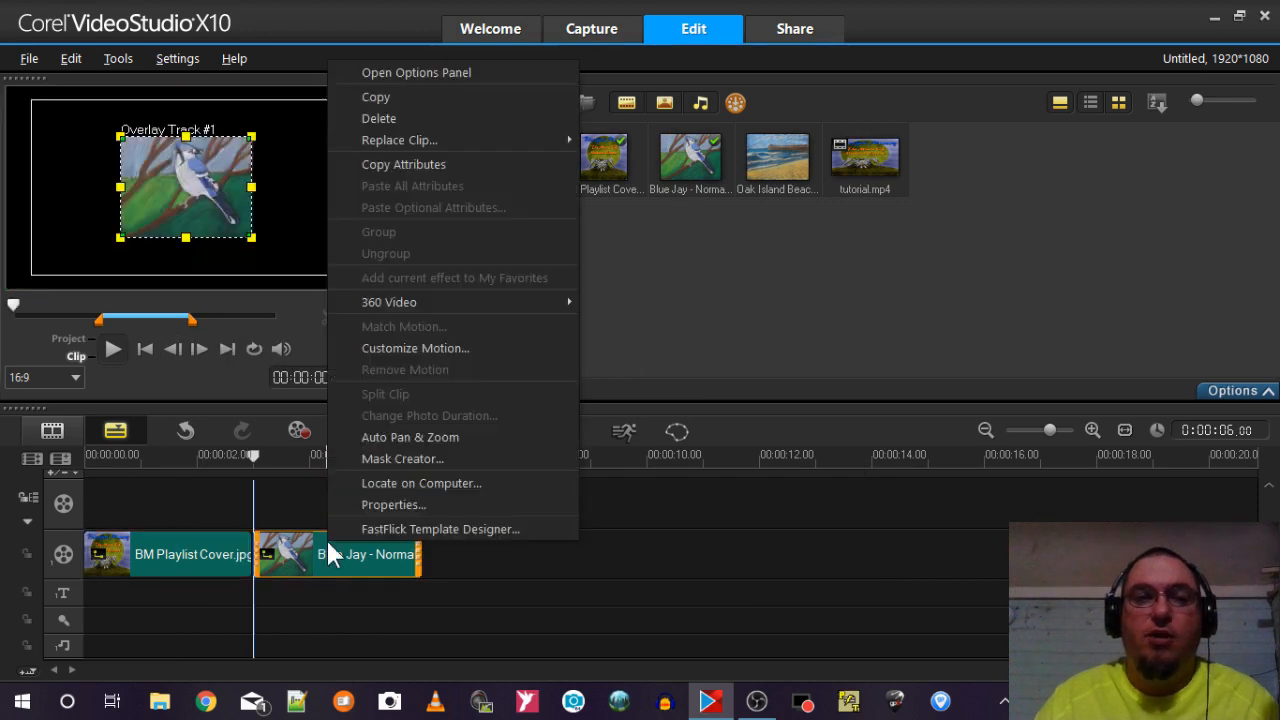
pyautogui.rightClick(214, 203)
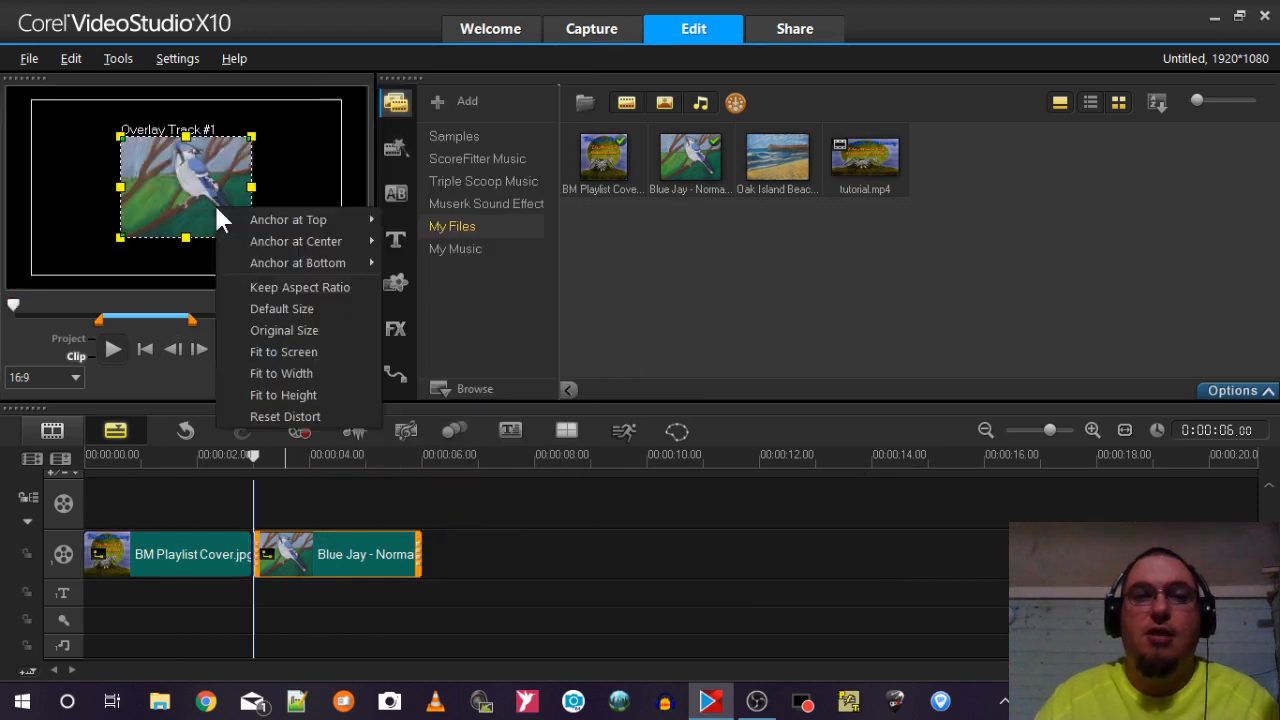
pyautogui.click(289, 343)
pyautogui.click(468, 534)
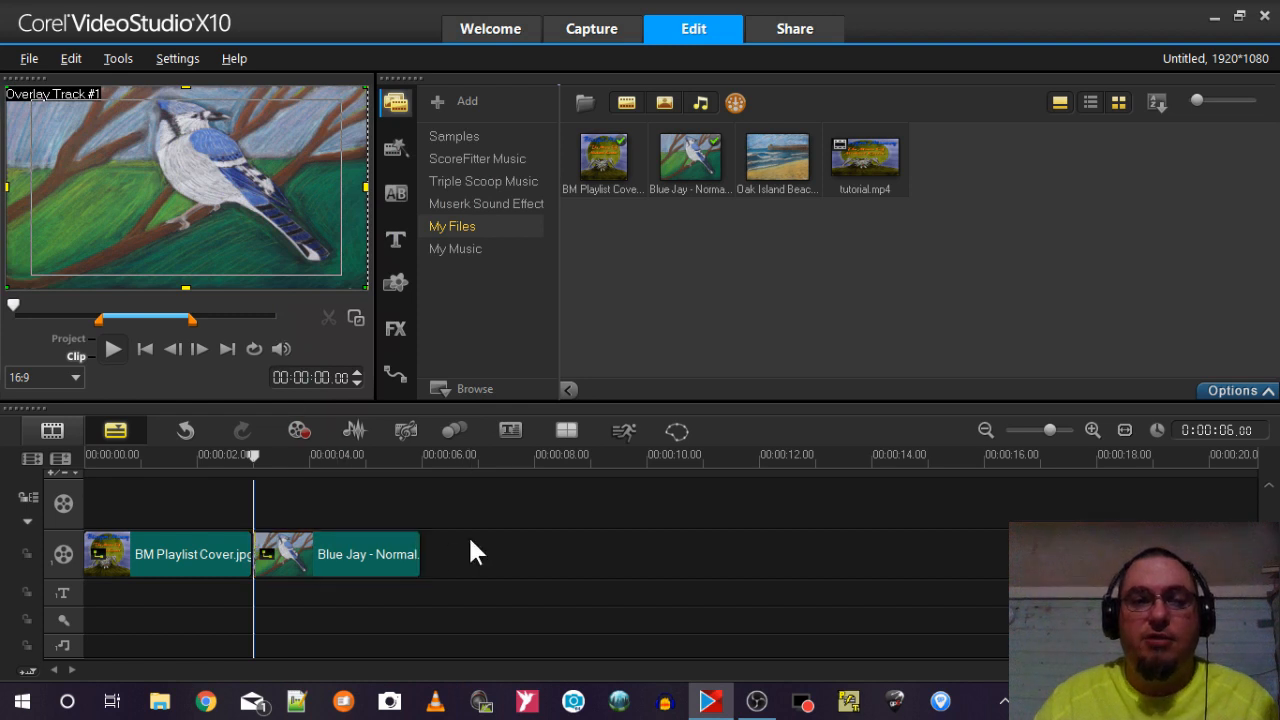
# Select both clips on the overlay track and delete them.
pyautogui.click(186, 561)
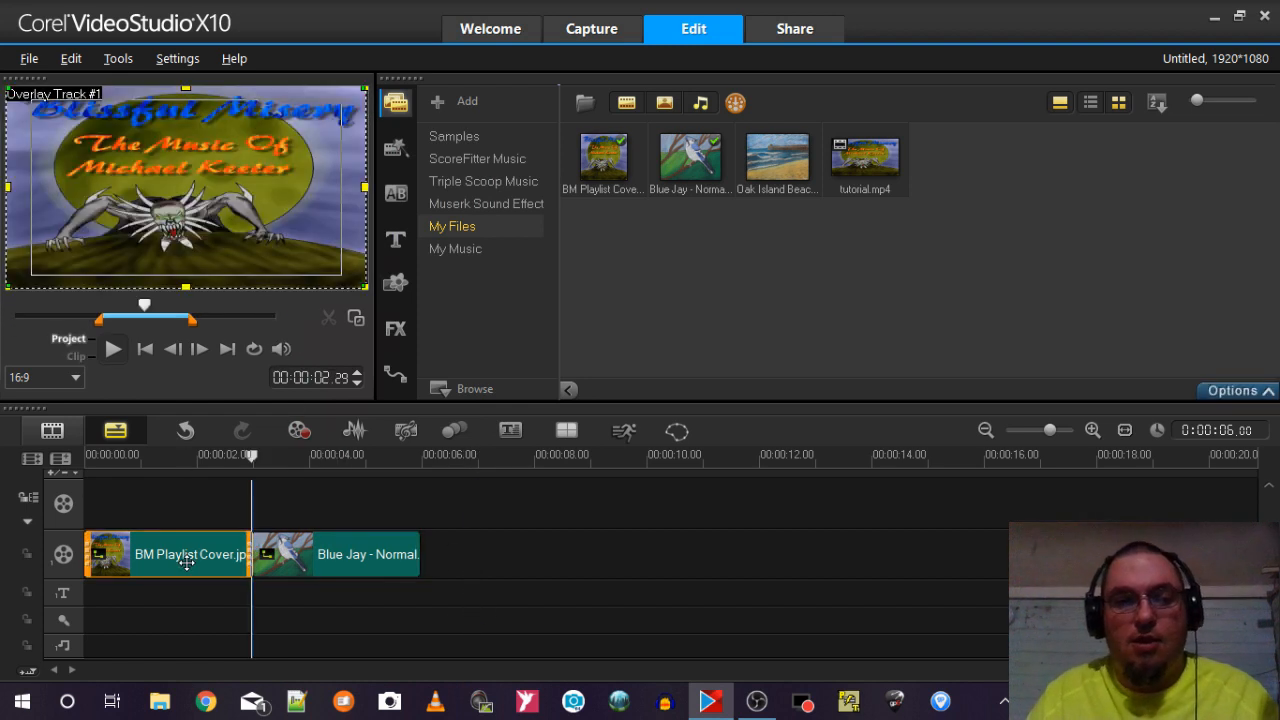
pyautogui.hotkey('ctrl', 'a')
pyautogui.press('Delete')
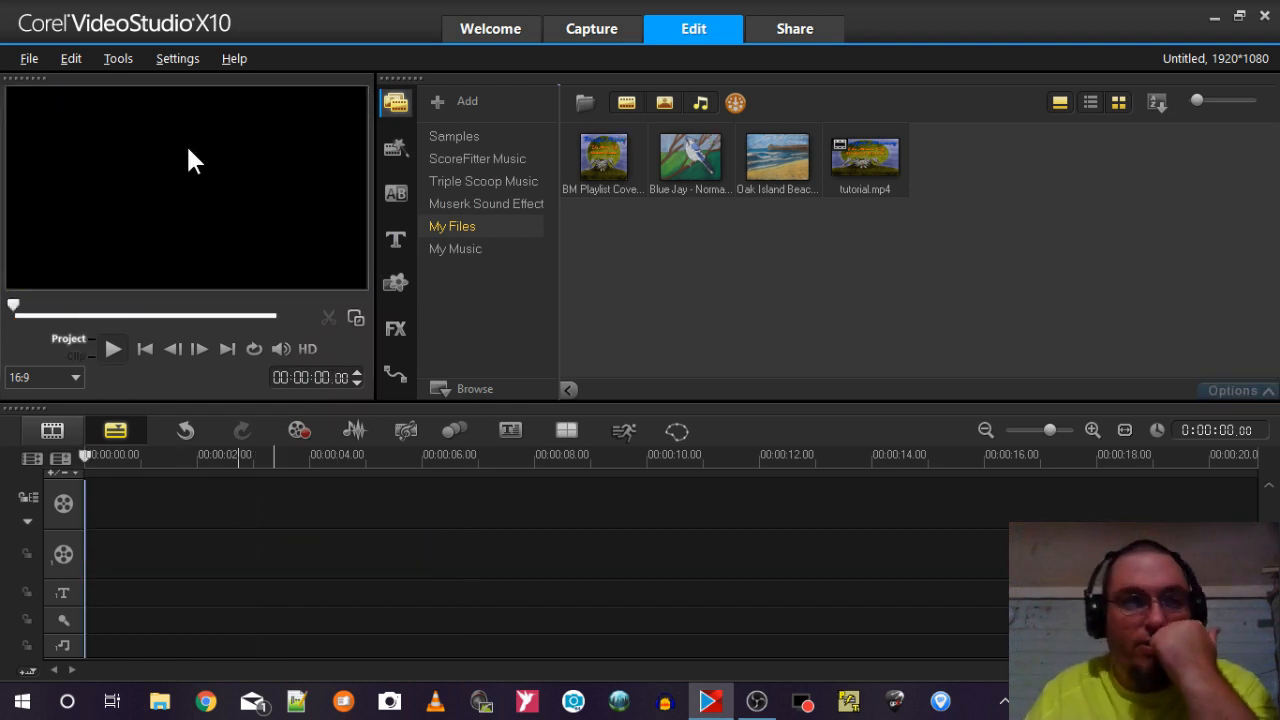
# Enable Use Fit-to-Screen as default size in Overlay Track in the editing Preferences.
pyautogui.click(172, 60)
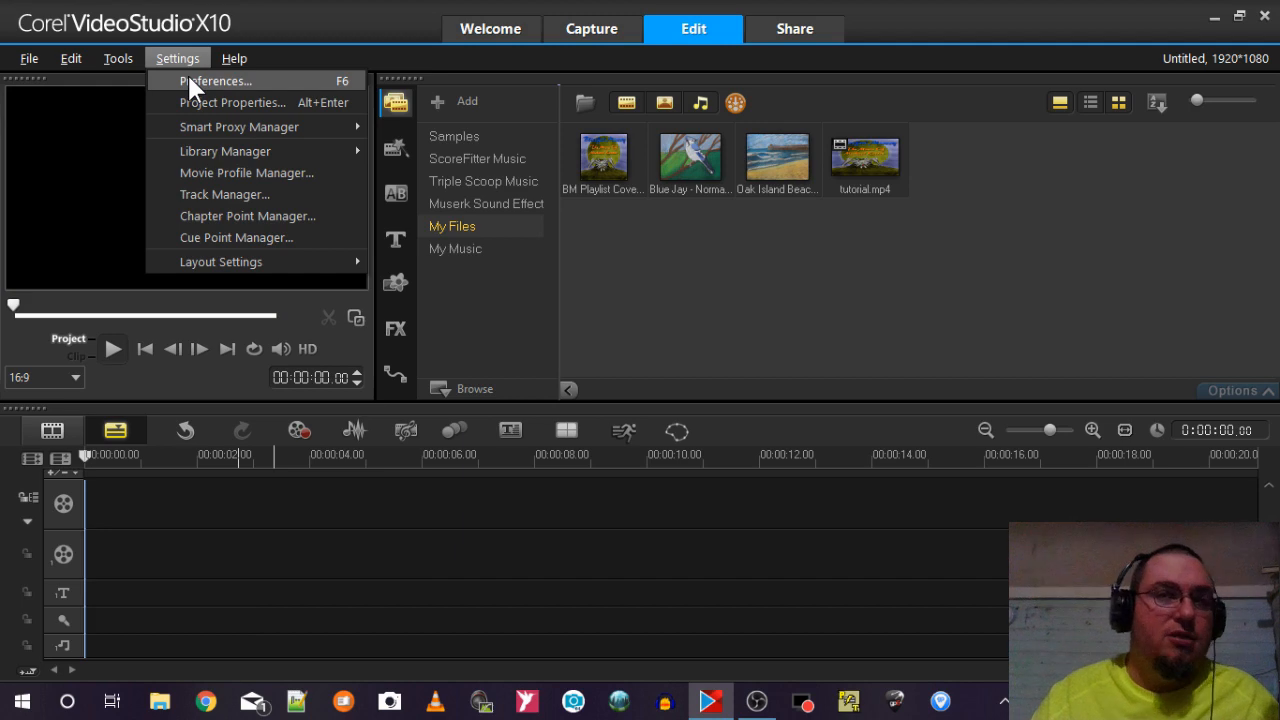
pyautogui.click(190, 81)
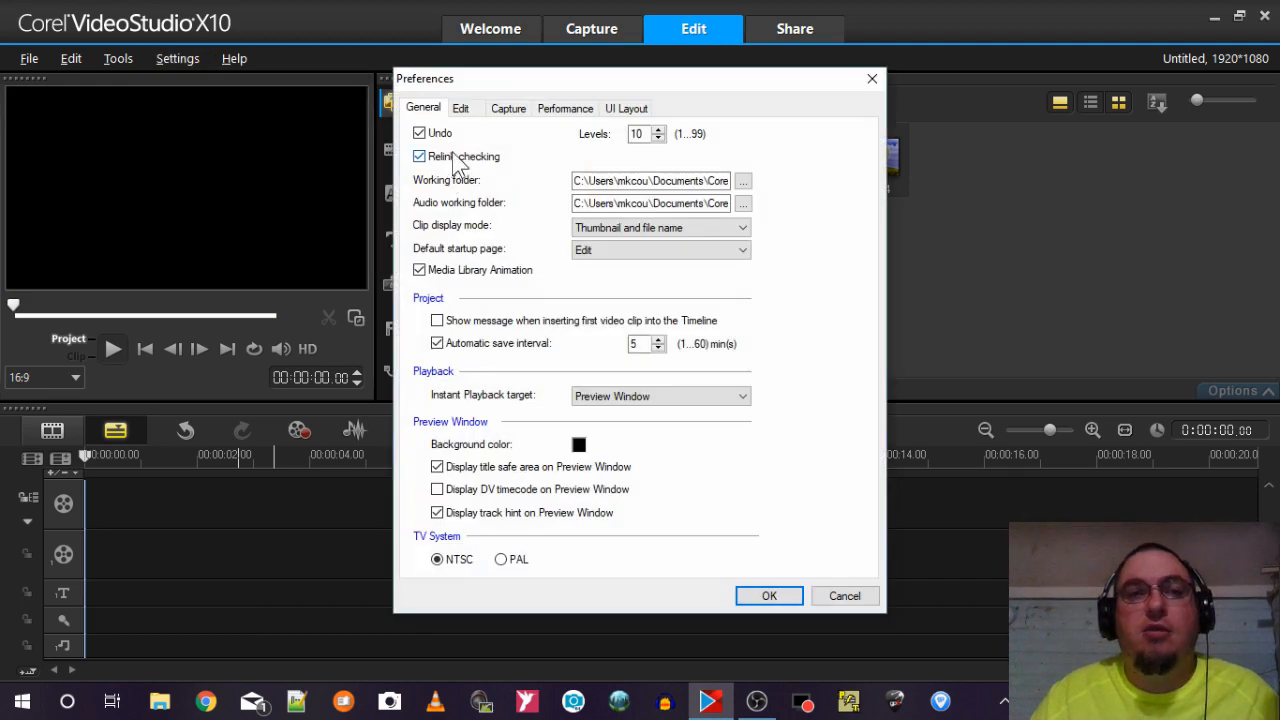
pyautogui.click(462, 110)
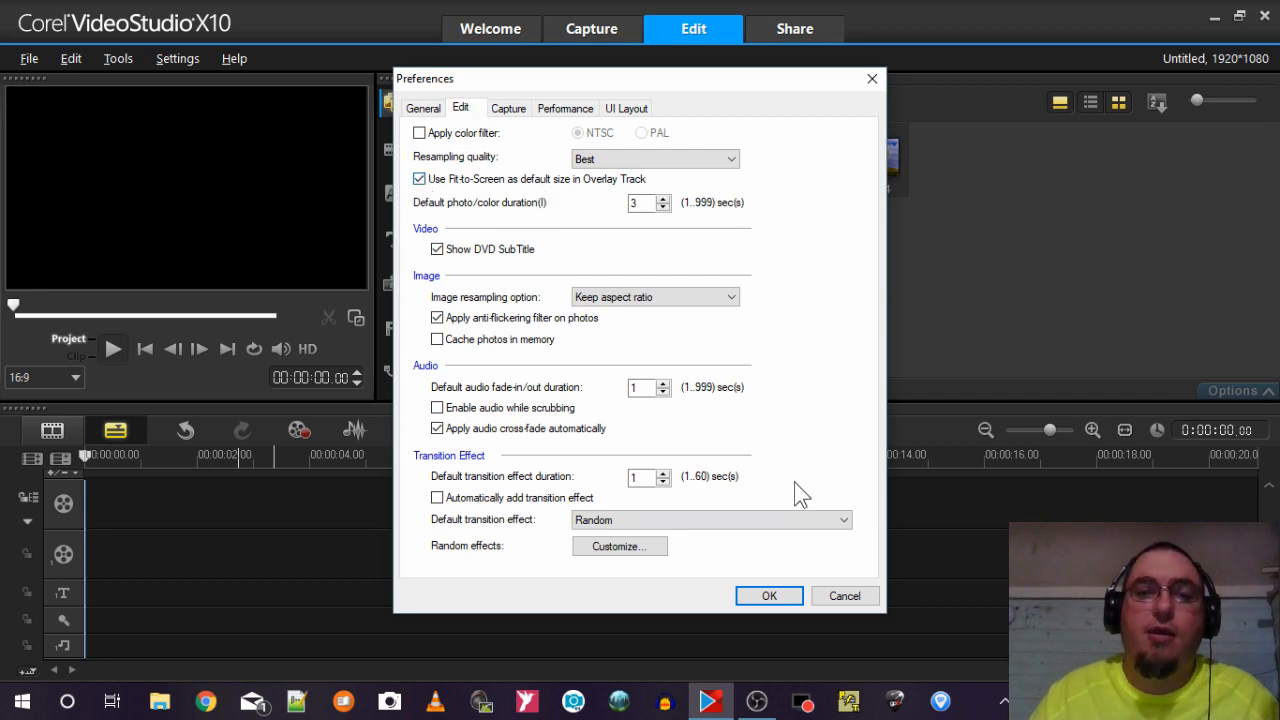
pyautogui.click(776, 592)
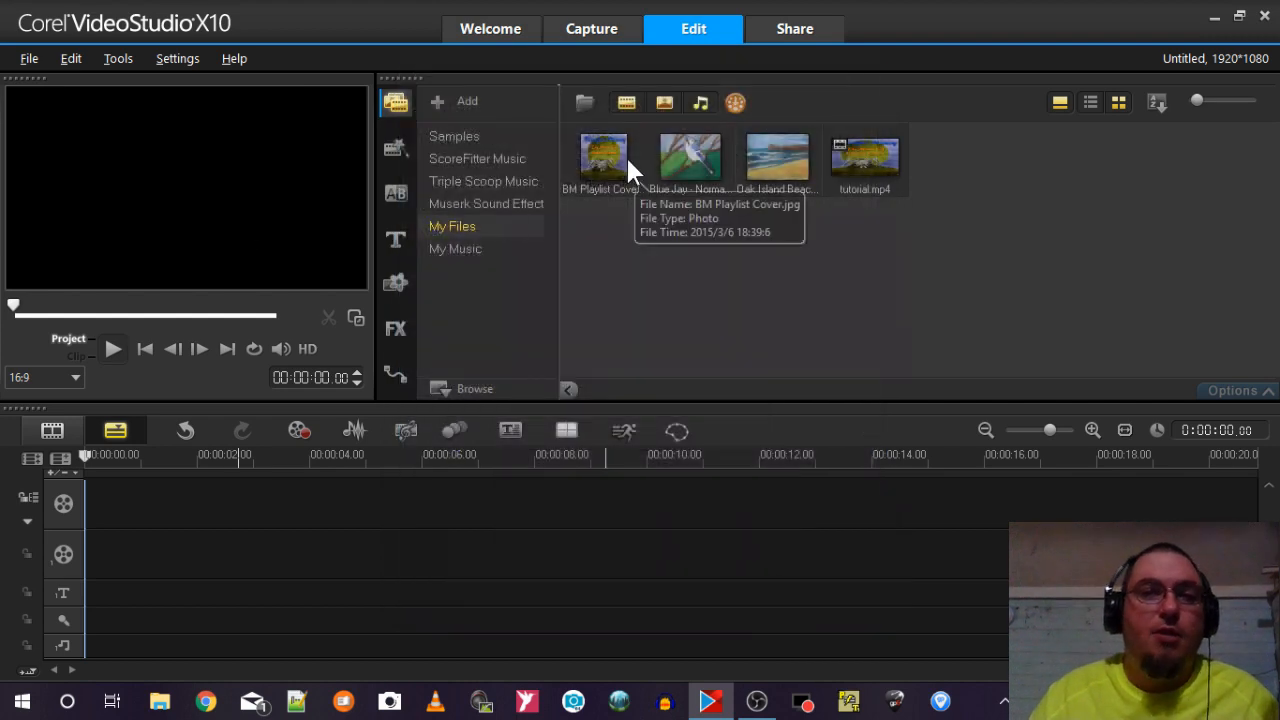
# Place BM Playlist Cover at the start of the first overlay track and the Blue Jay image directly behind it.
pyautogui.moveTo(614, 146); pyautogui.dragTo(200, 545)
pyautogui.moveTo(300, 552); pyautogui.dragTo(184, 552)
pyautogui.click(703, 155)
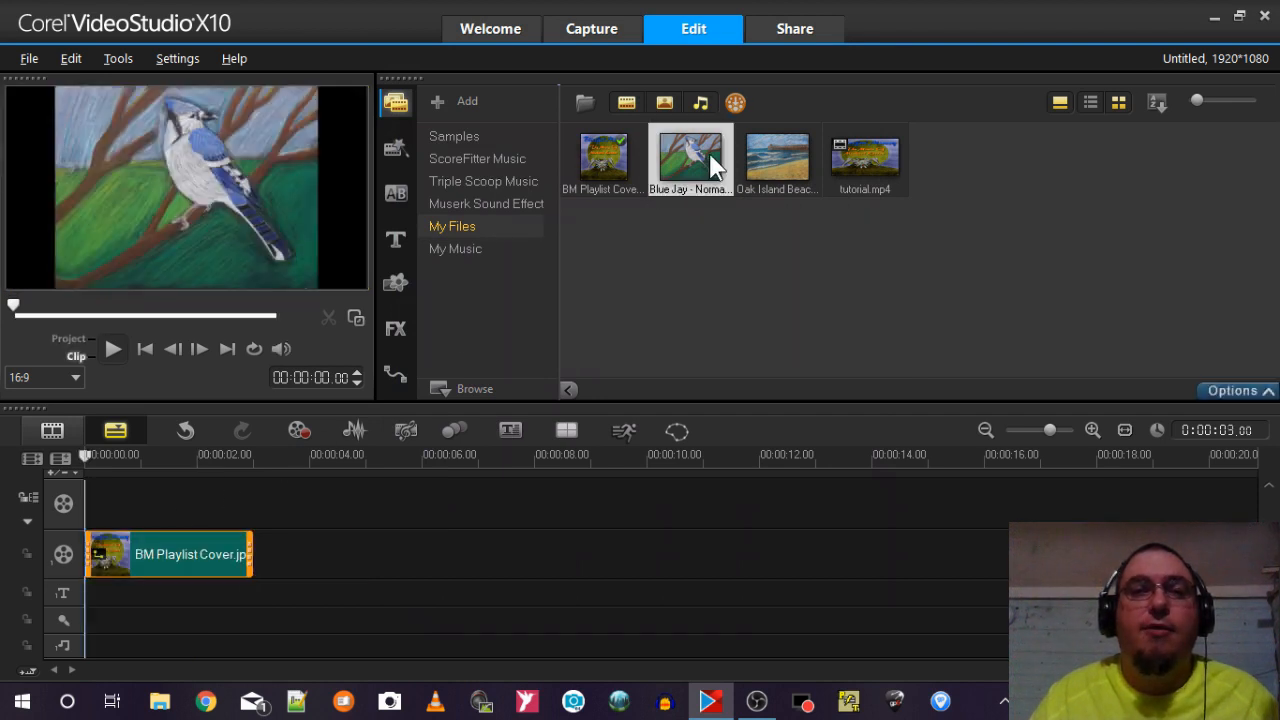
pyautogui.moveTo(716, 176); pyautogui.dragTo(329, 560)
# Set the project profile to MPEG-4 AVC (1280 x 720, 30p, 2.5Mbps) in the Project Properties and accept the change.
pyautogui.click(186, 58)
pyautogui.click(211, 101)
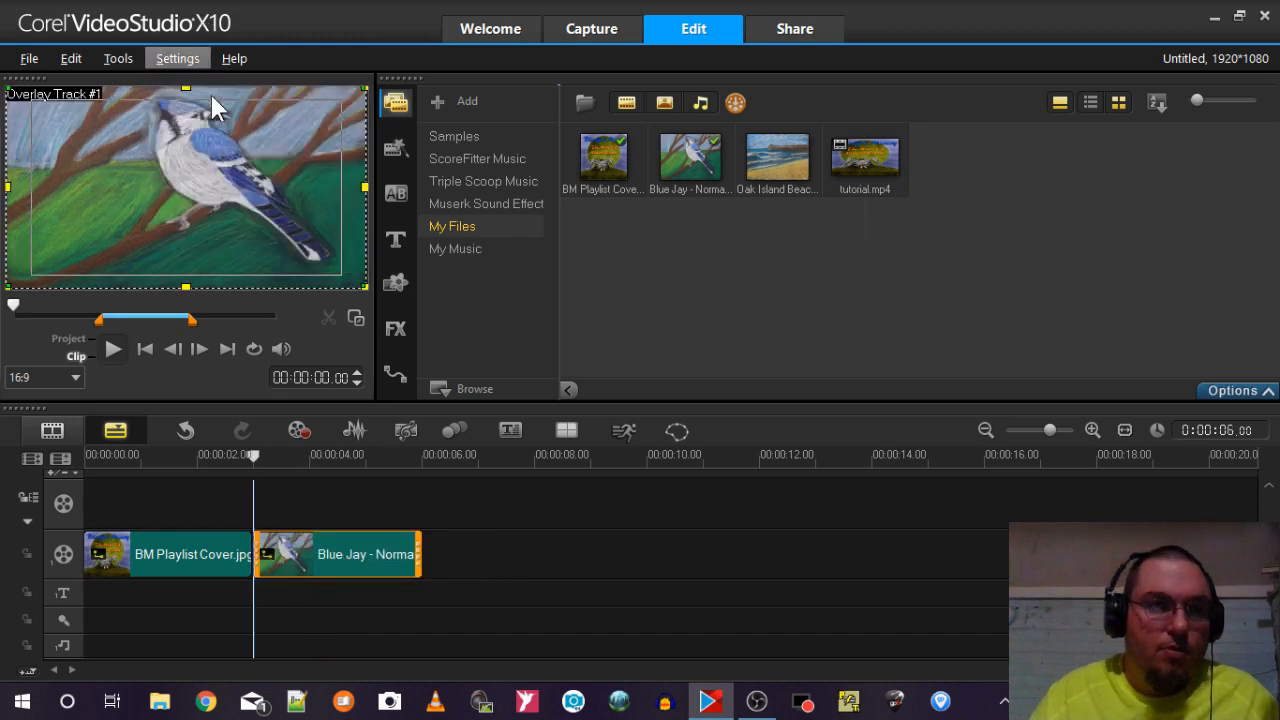
pyautogui.click(497, 171)
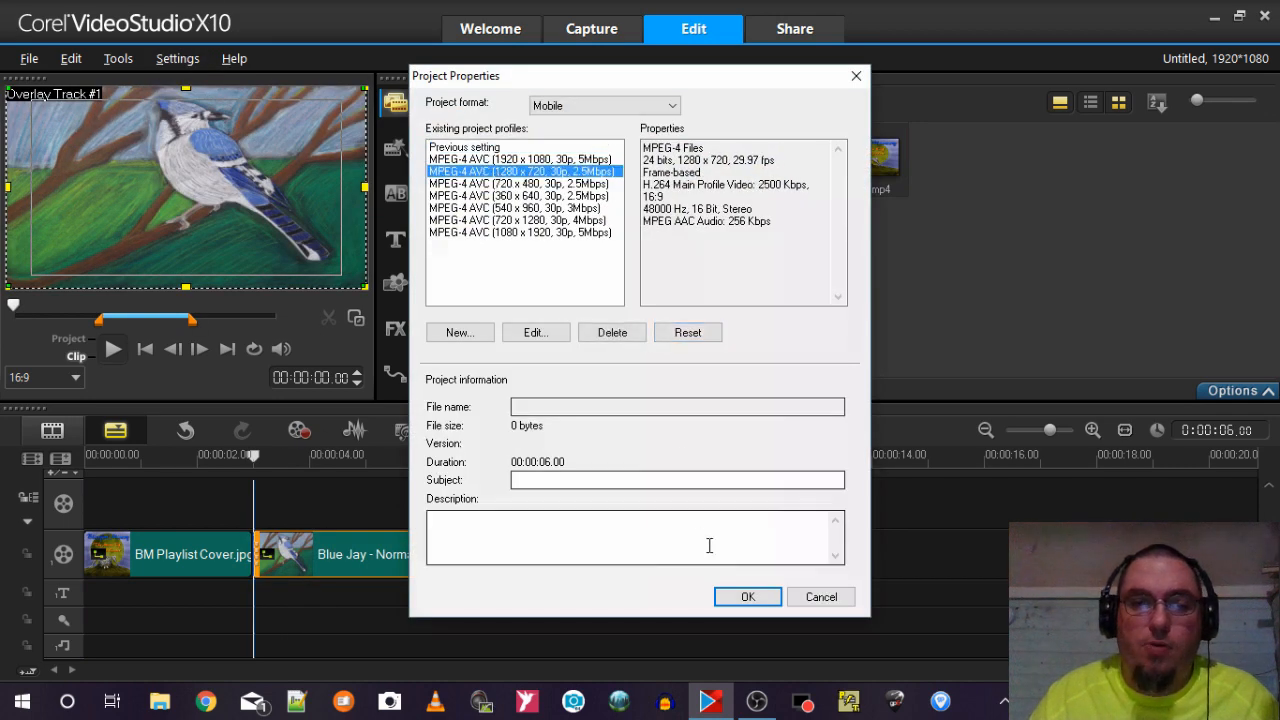
pyautogui.click(750, 597)
pyautogui.click(600, 381)
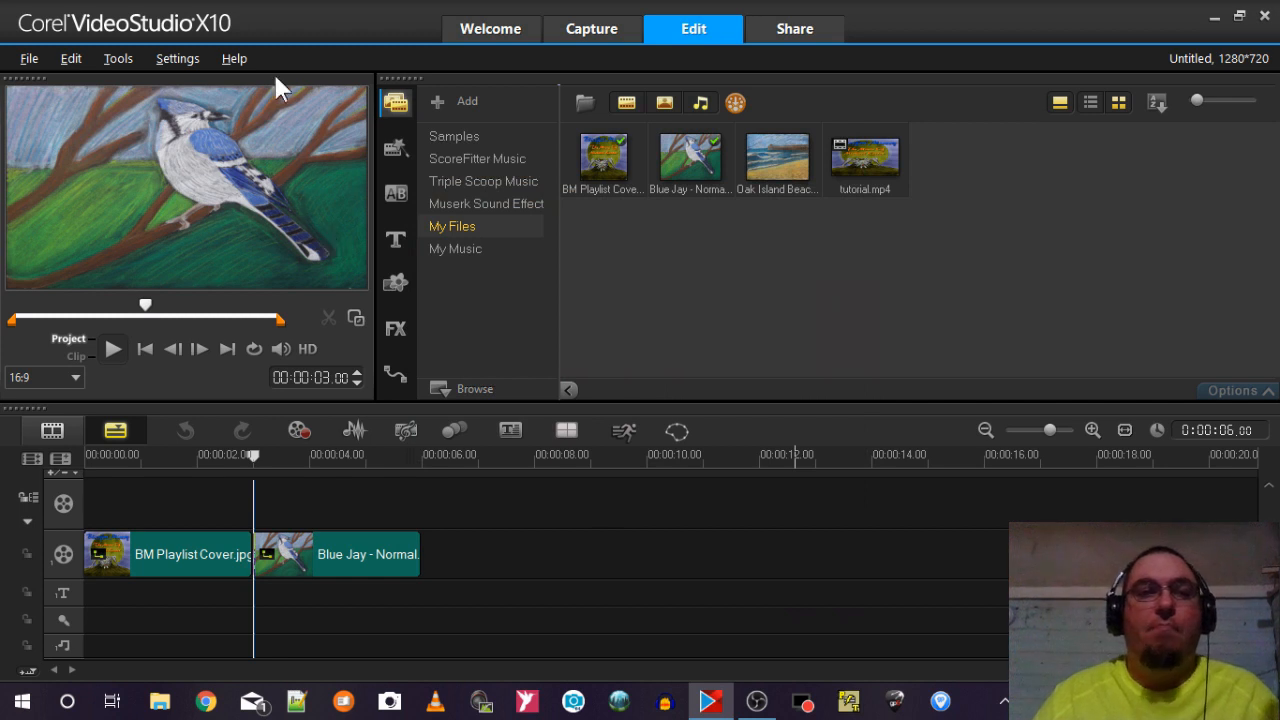
# Preview the BM Playlist Cover overlay in the project and look over the Share output settings without exporting.
pyautogui.click(175, 66)
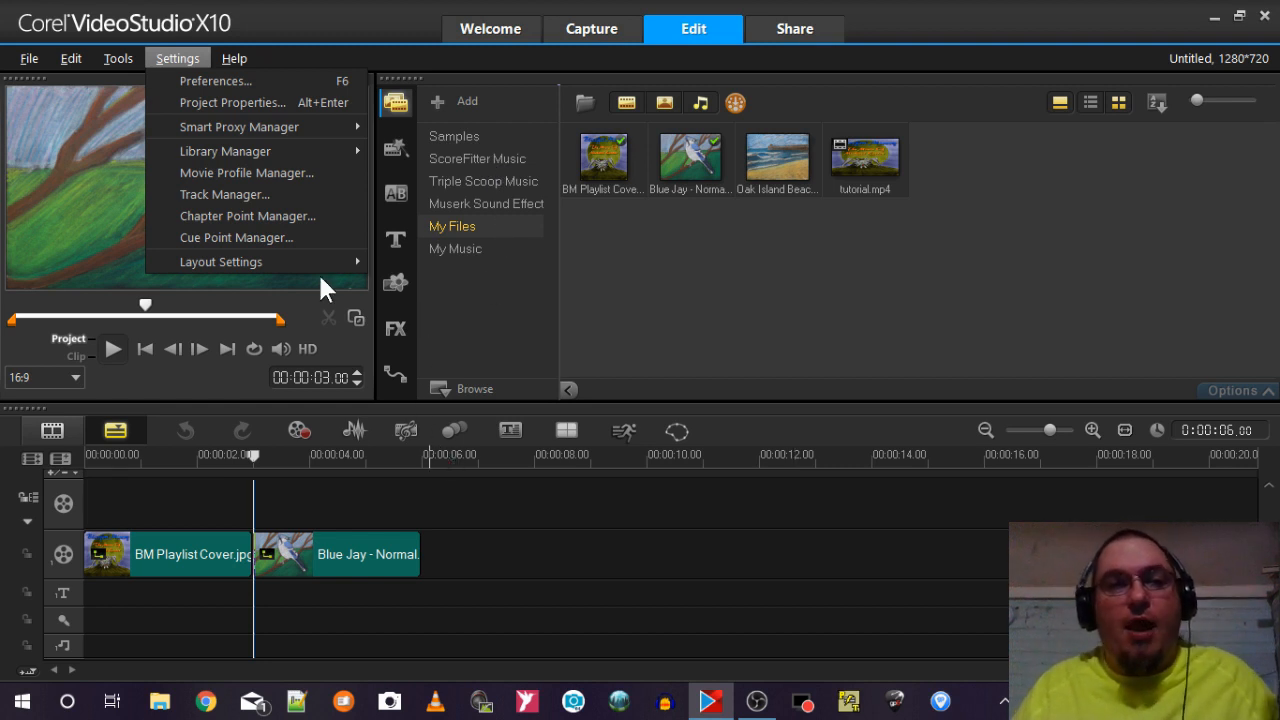
pyautogui.click(223, 484)
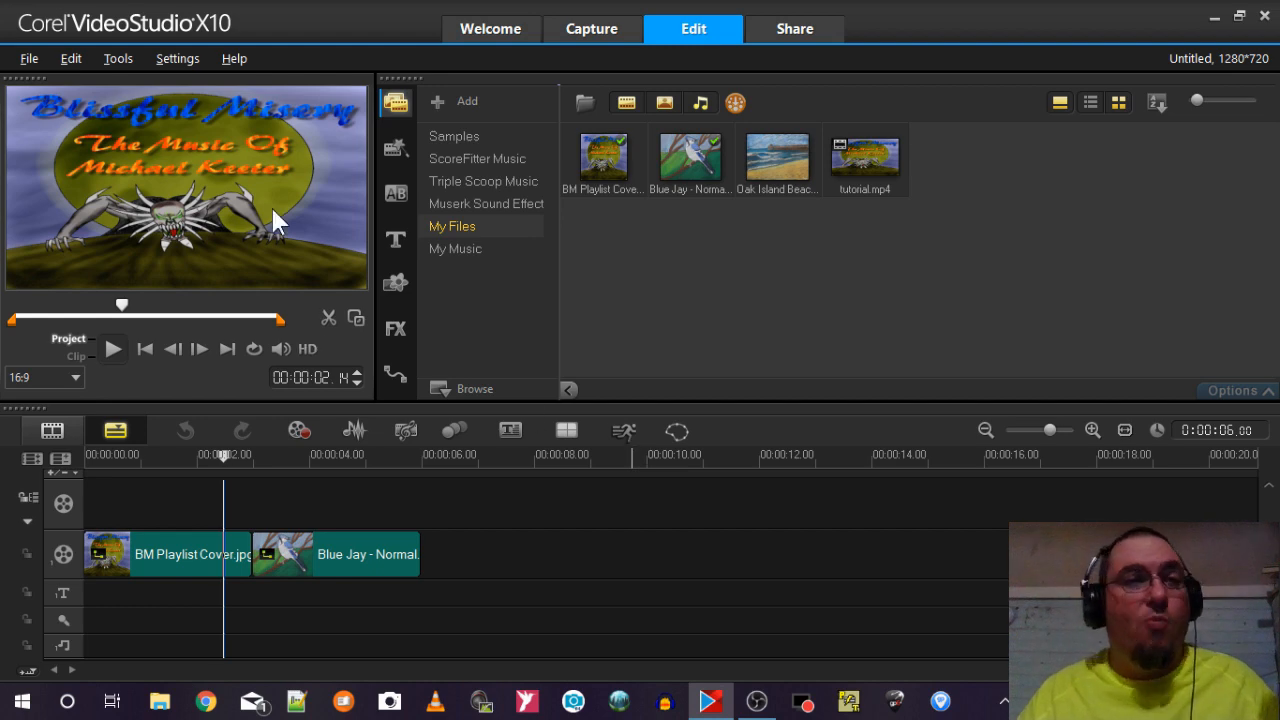
pyautogui.click(785, 33)
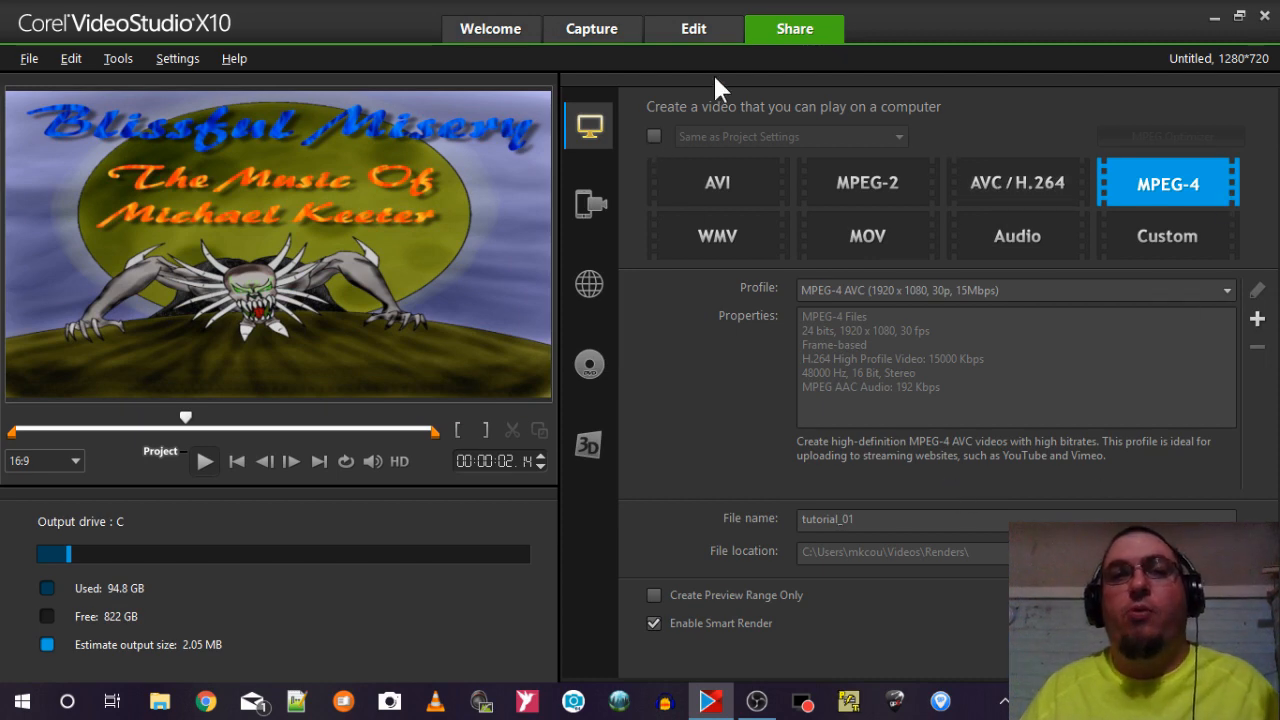
pyautogui.click(700, 30)
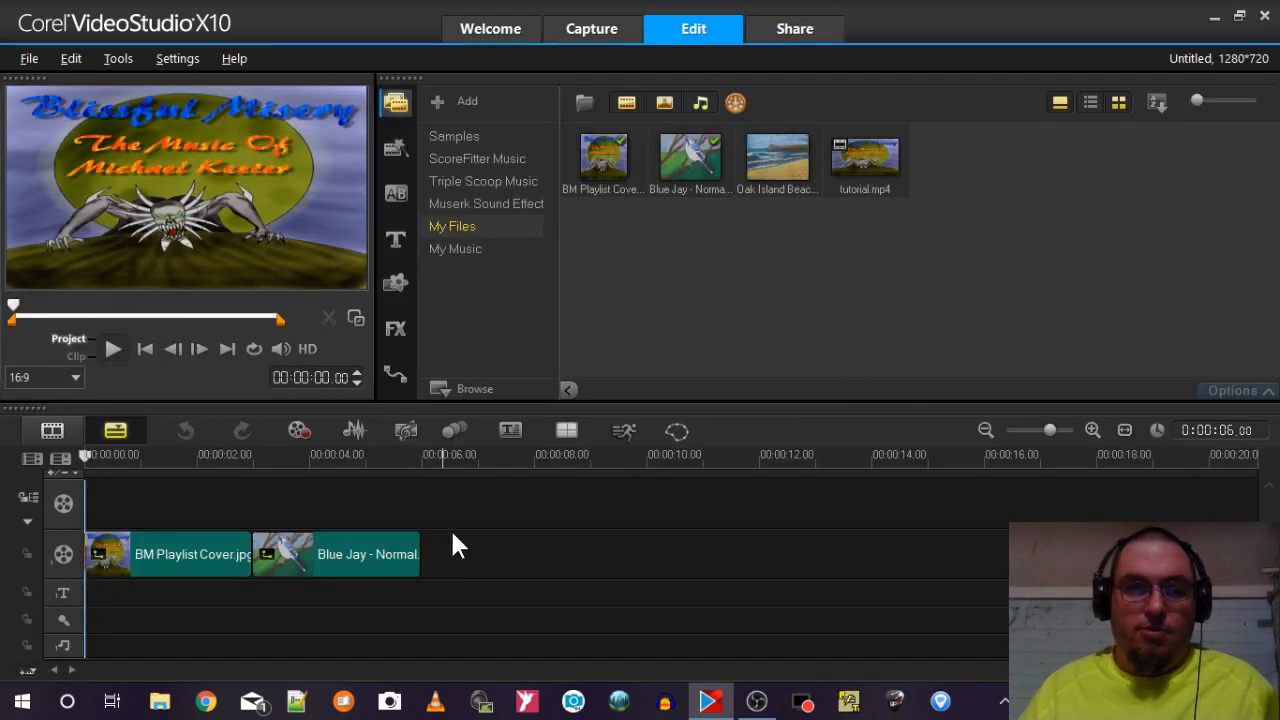
# Delete both overlay clips and place tutorial.mp4 at the start of the video track.
pyautogui.click(233, 541)
pyautogui.hotkey('ctrl', 'a')
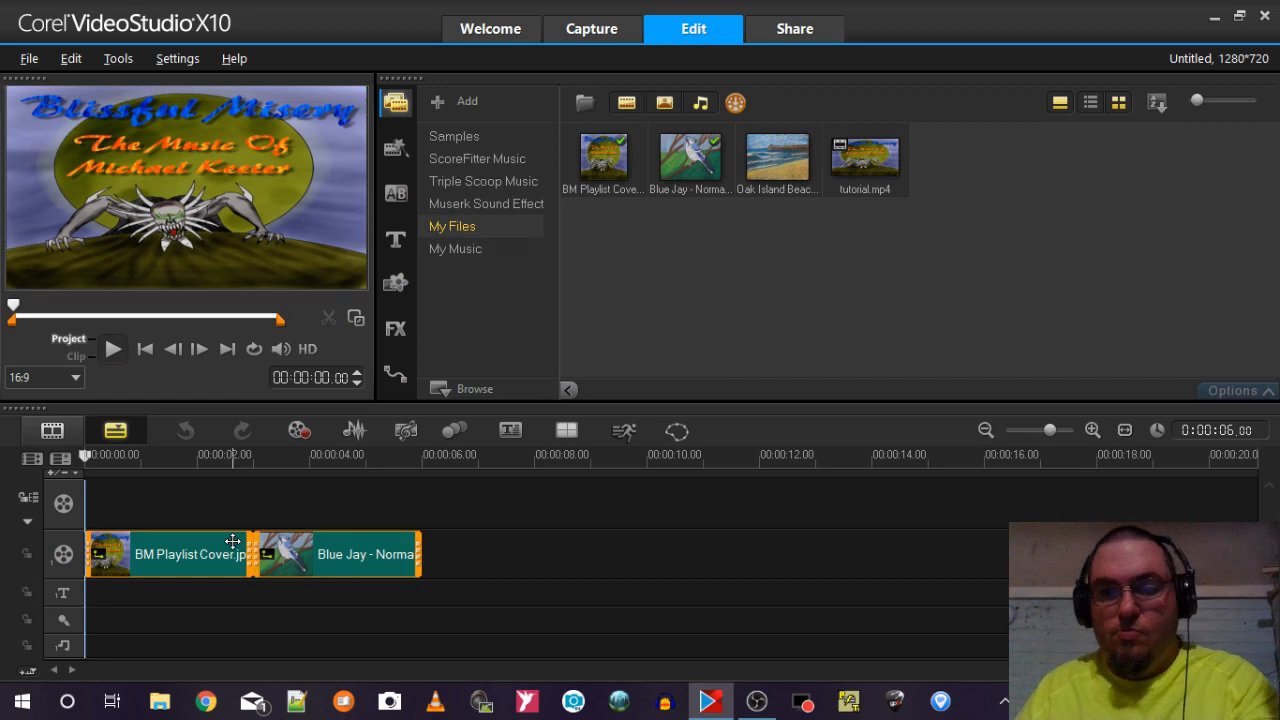
pyautogui.press('Delete')
pyautogui.click(850, 152)
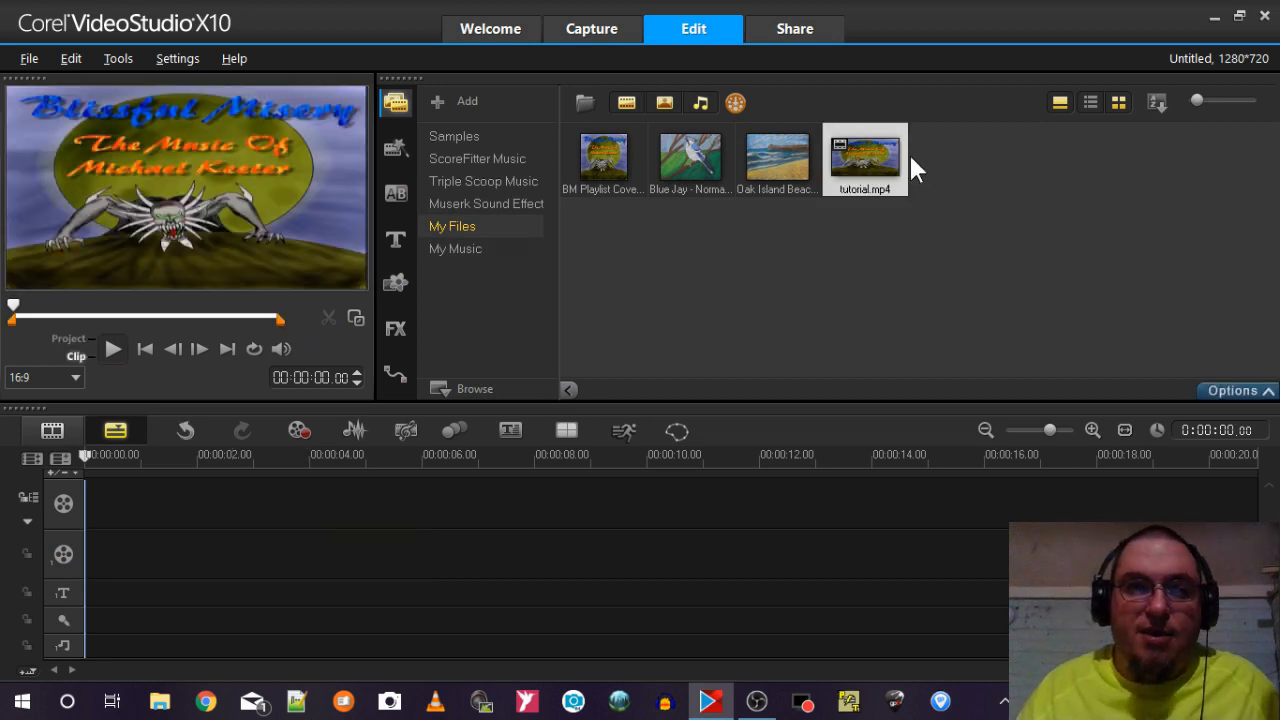
pyautogui.moveTo(882, 152); pyautogui.dragTo(345, 500)
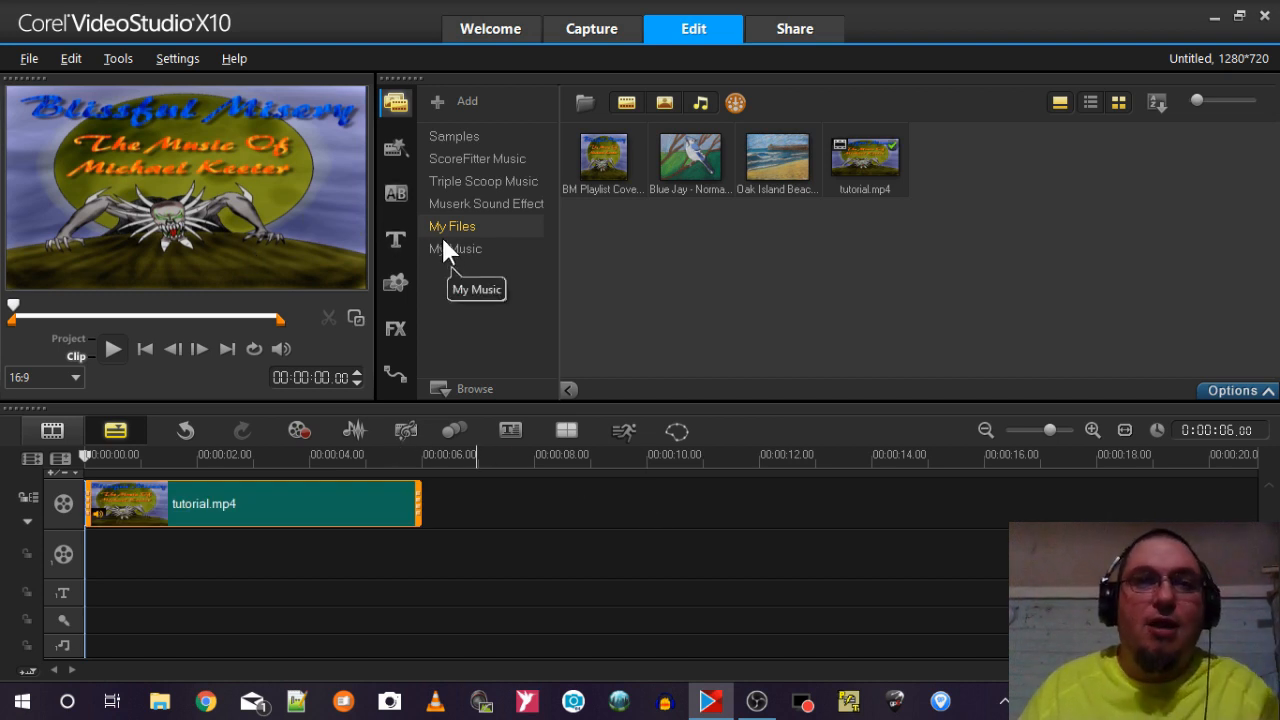
# Switch the workspace layout to Default.
pyautogui.click(189, 58)
pyautogui.moveTo(237, 263)
pyautogui.moveTo(395, 266)
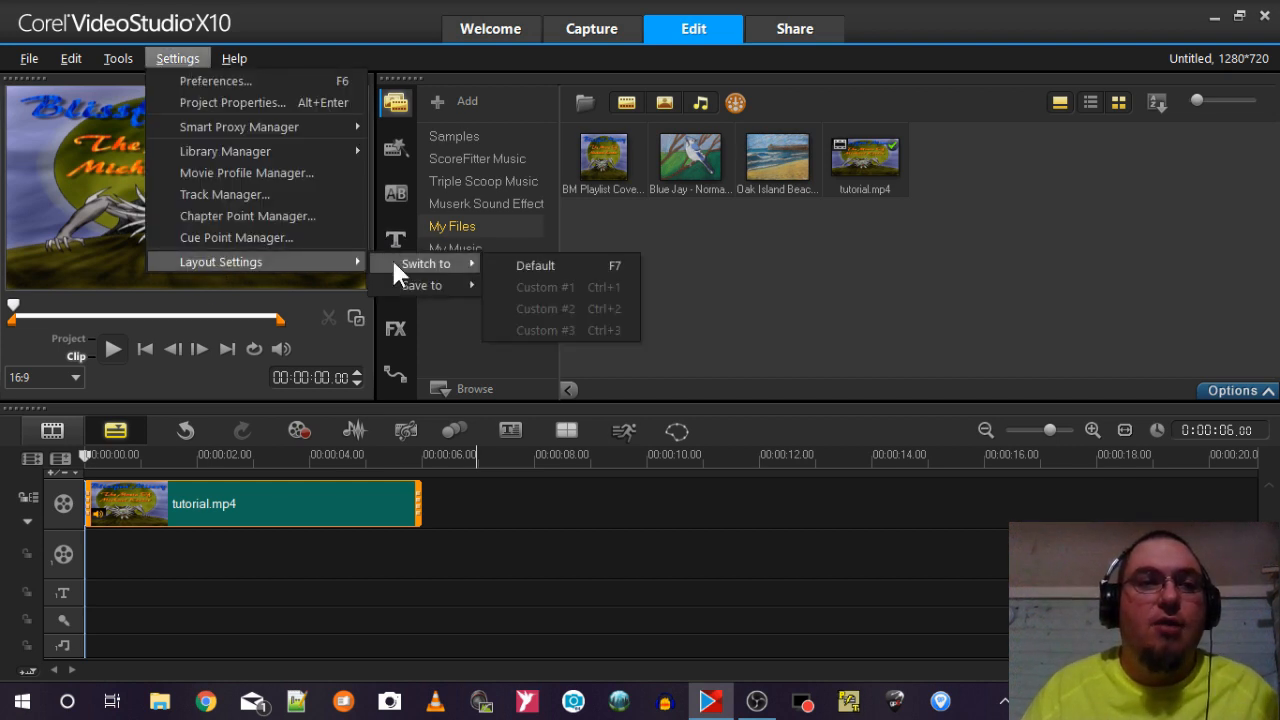
pyautogui.click(522, 262)
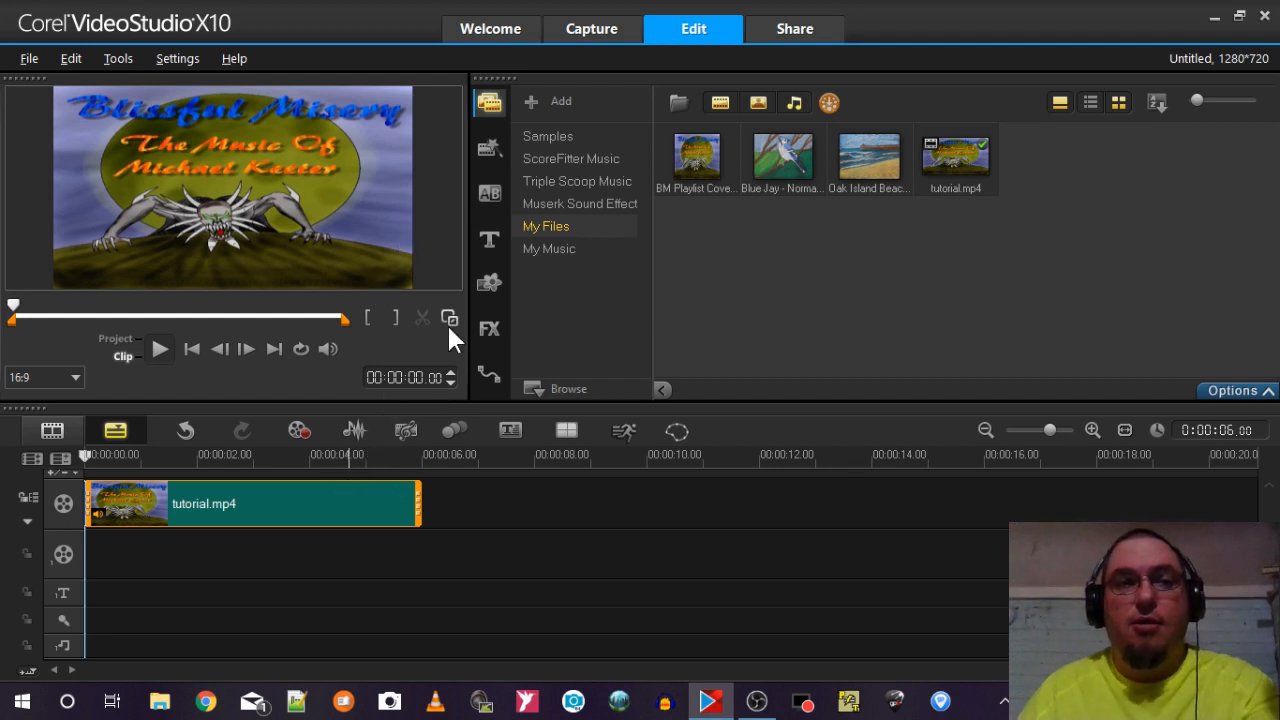
# Set the preview window's background color to green in the Preferences and preview the BM Playlist Cover image from the library.
pyautogui.click(698, 146)
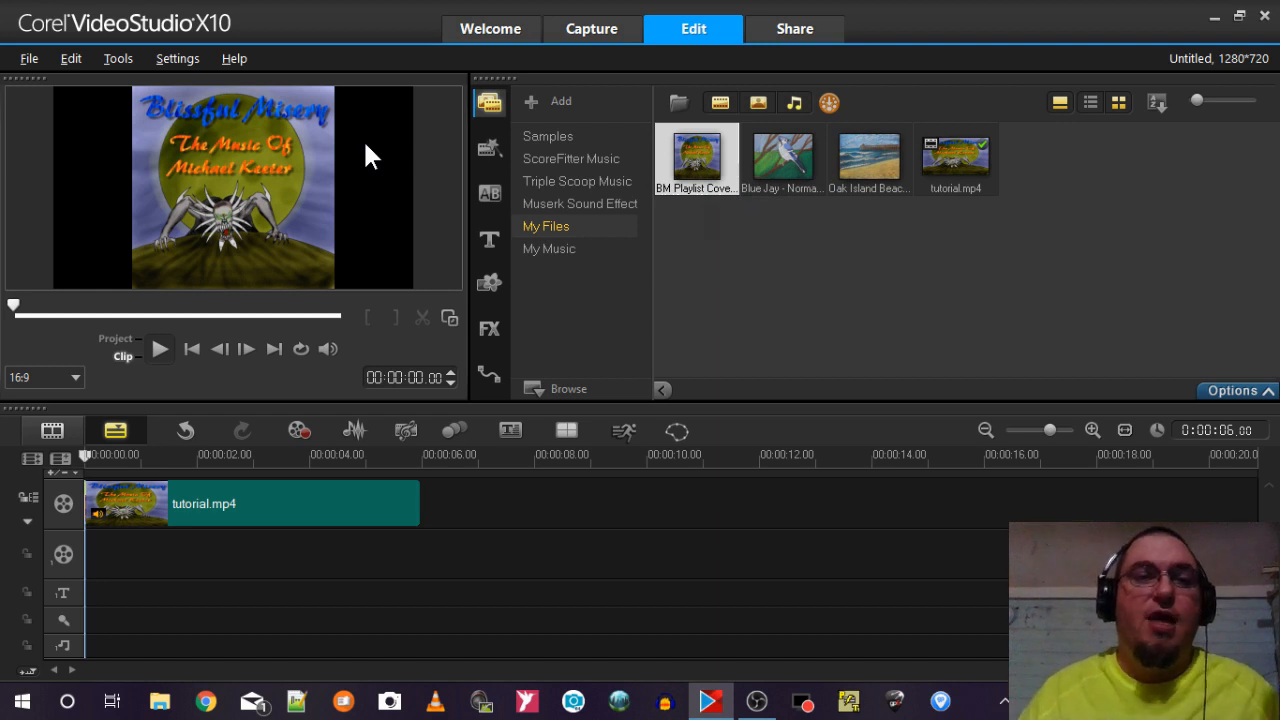
pyautogui.click(234, 499)
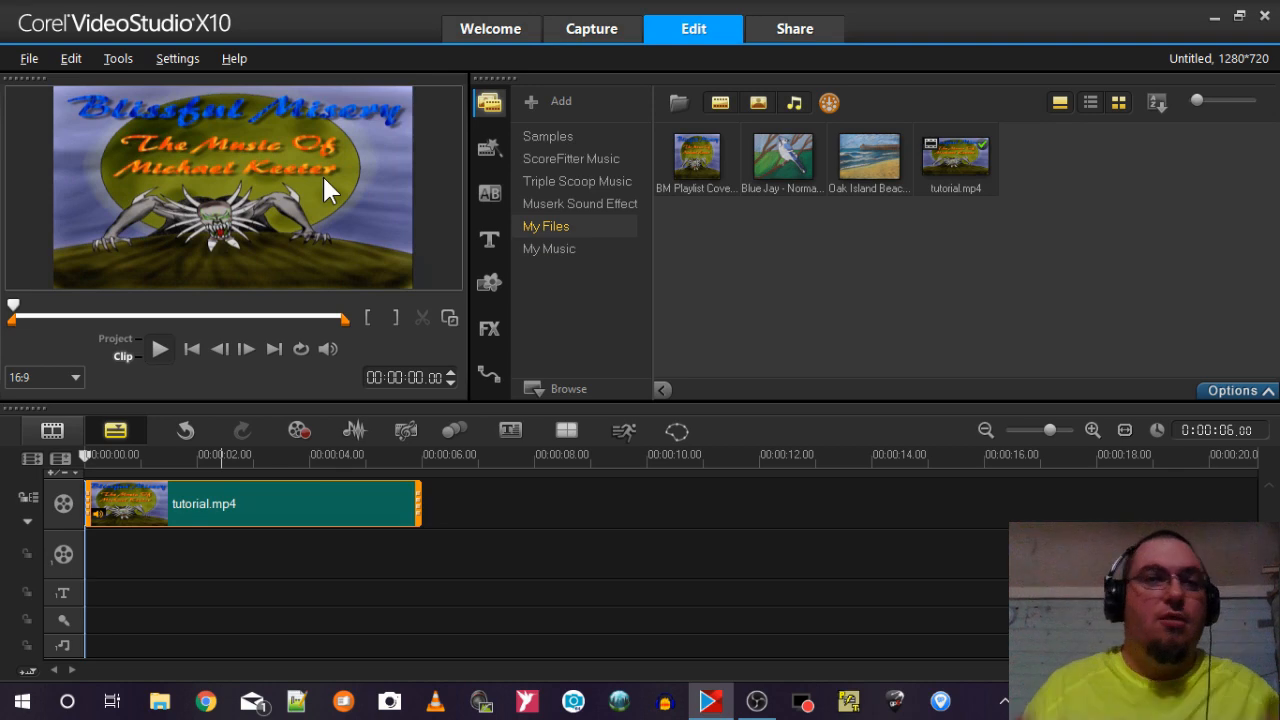
pyautogui.click(166, 59)
pyautogui.click(210, 82)
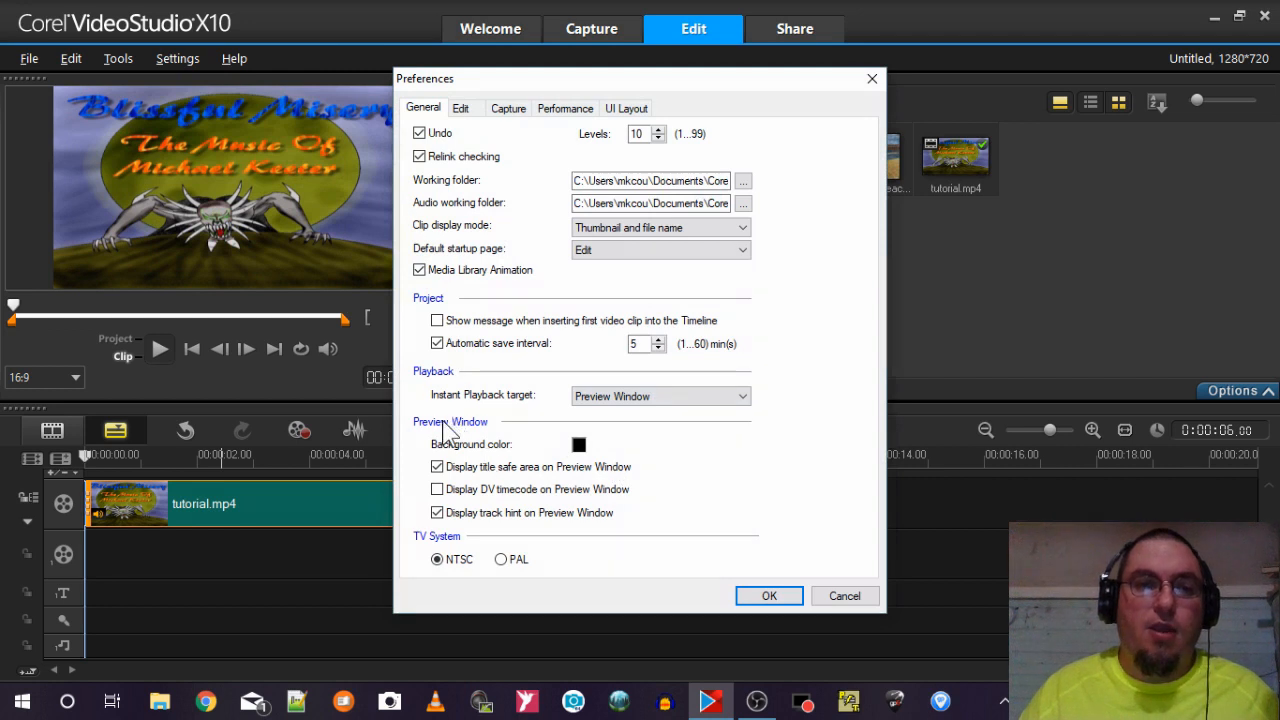
pyautogui.click(579, 445)
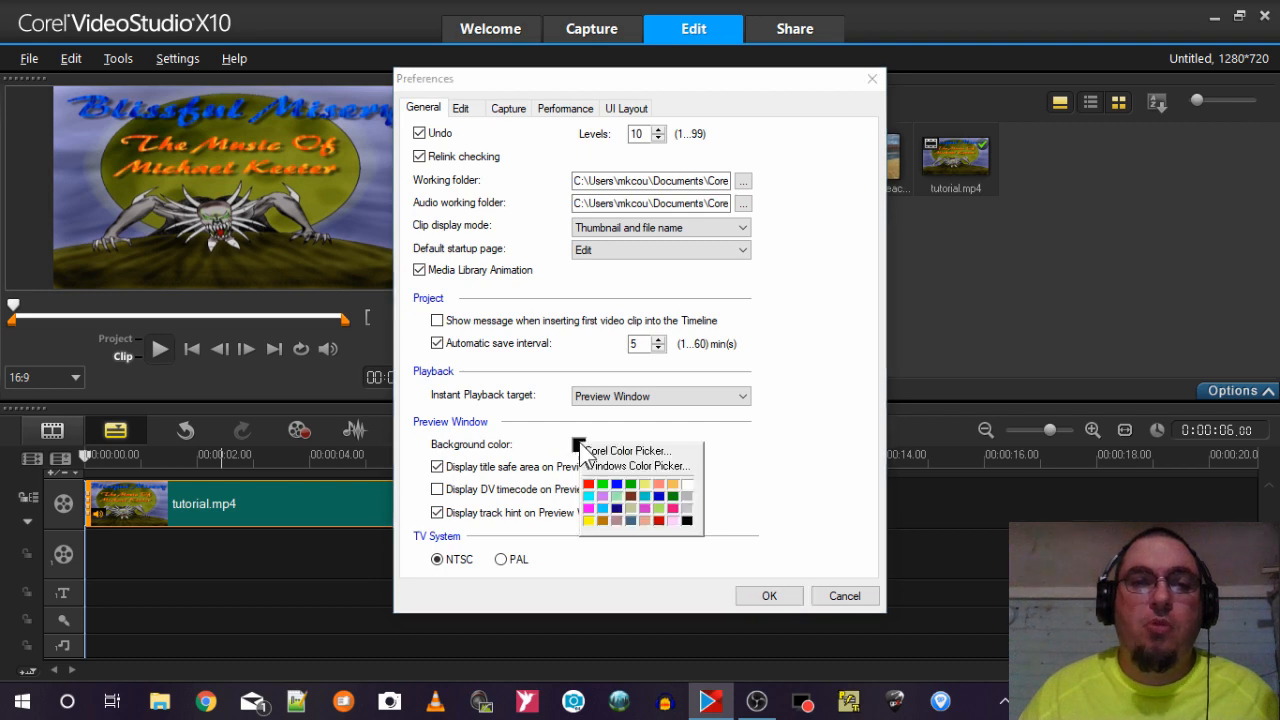
pyautogui.click(610, 488)
pyautogui.click(766, 598)
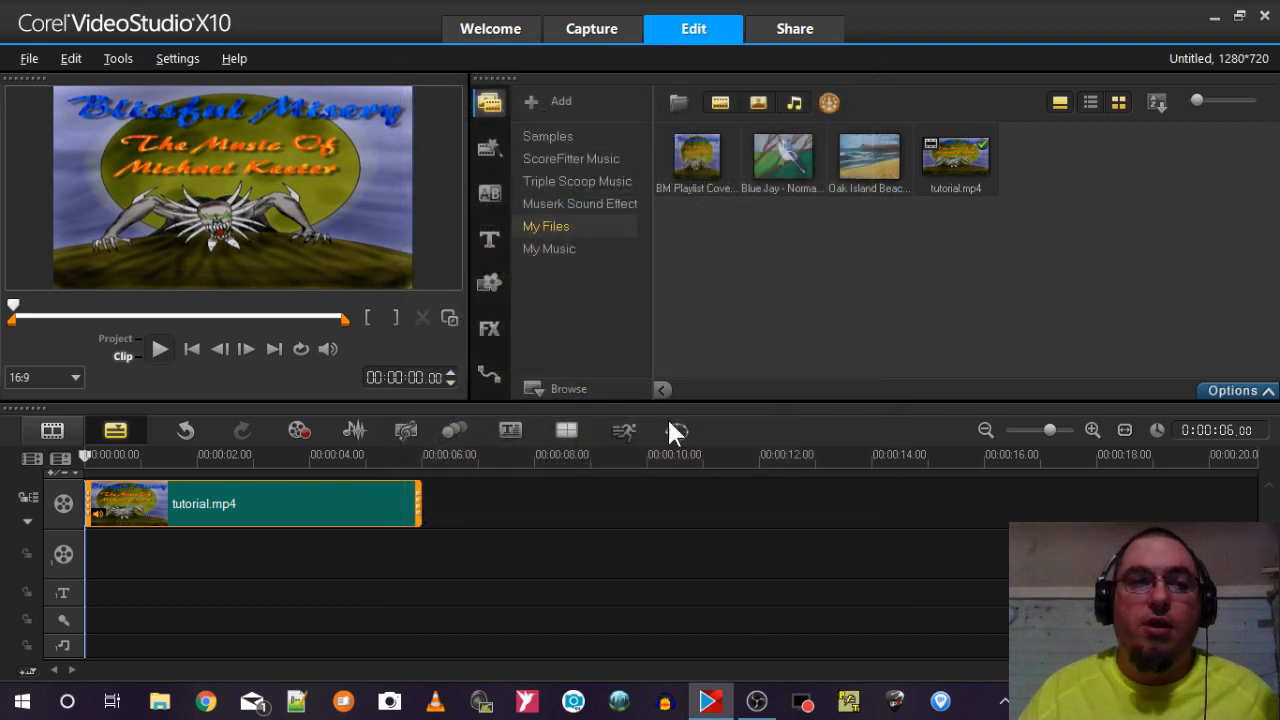
pyautogui.click(692, 156)
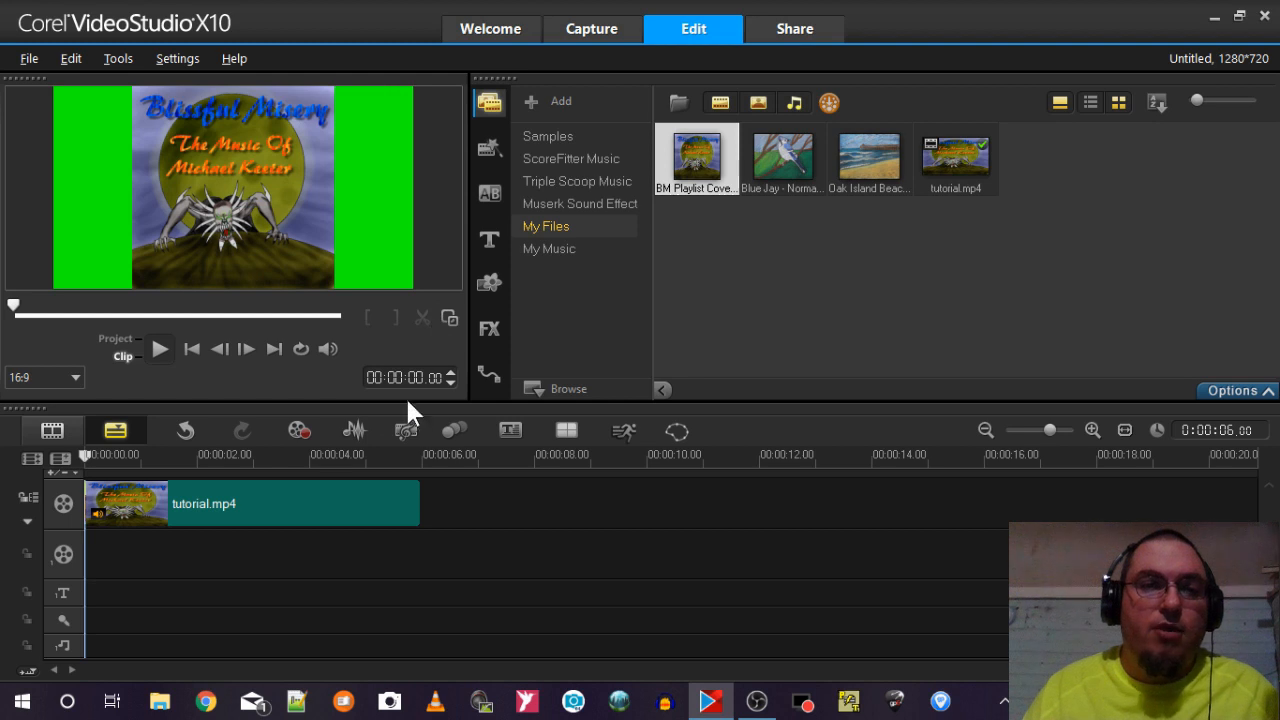
# Try several heights for the preview area above the timeline and restore the default workspace layout.
pyautogui.moveTo(399, 402); pyautogui.dragTo(384, 530)
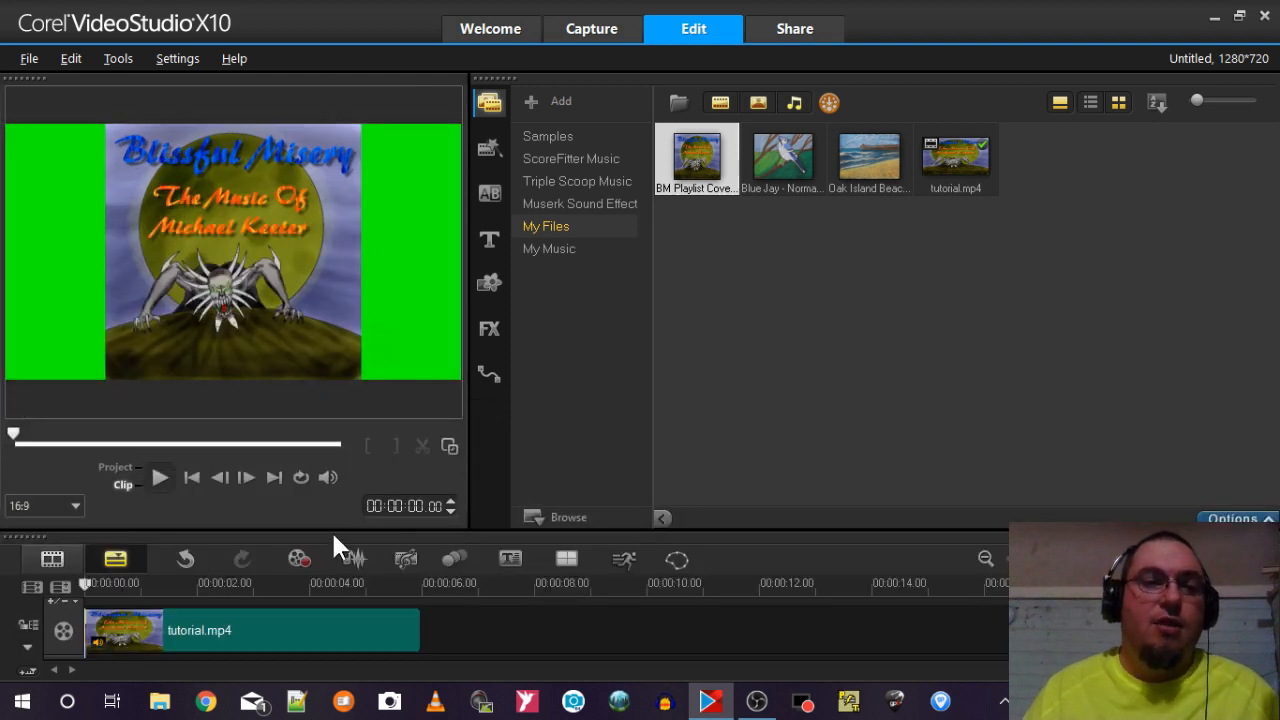
pyautogui.moveTo(332, 530); pyautogui.dragTo(328, 578)
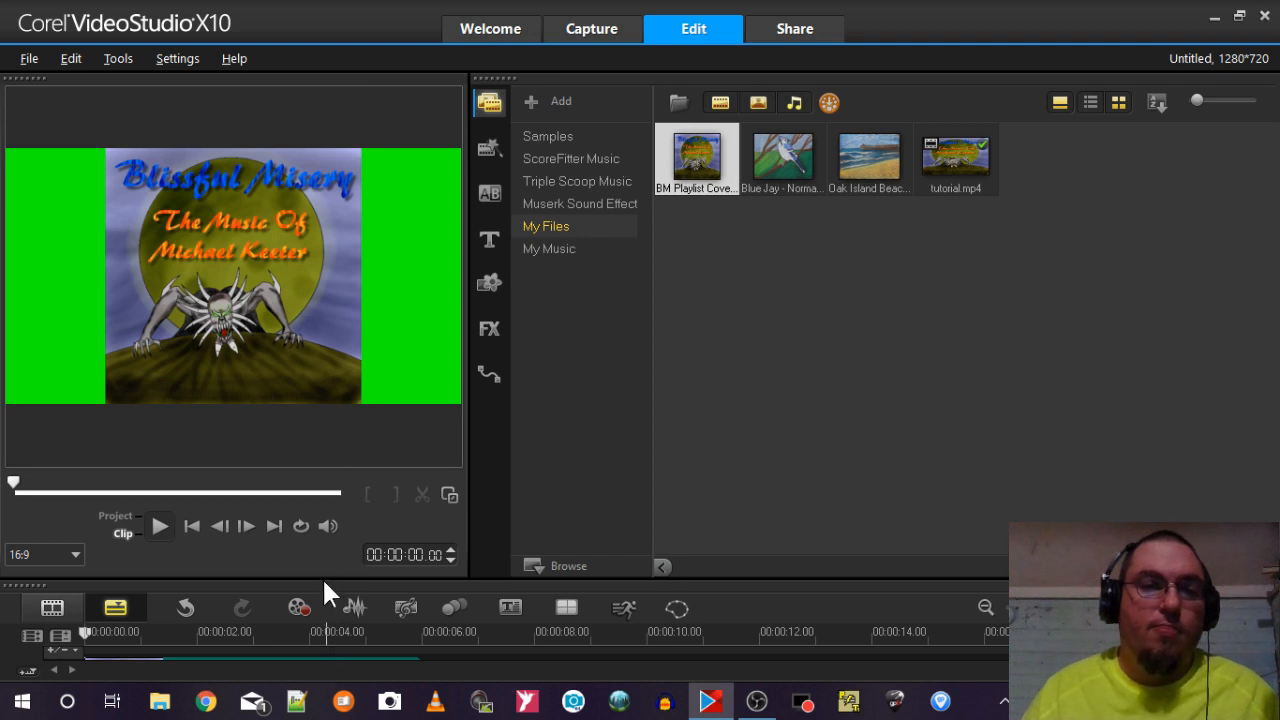
pyautogui.moveTo(322, 577); pyautogui.dragTo(338, 432)
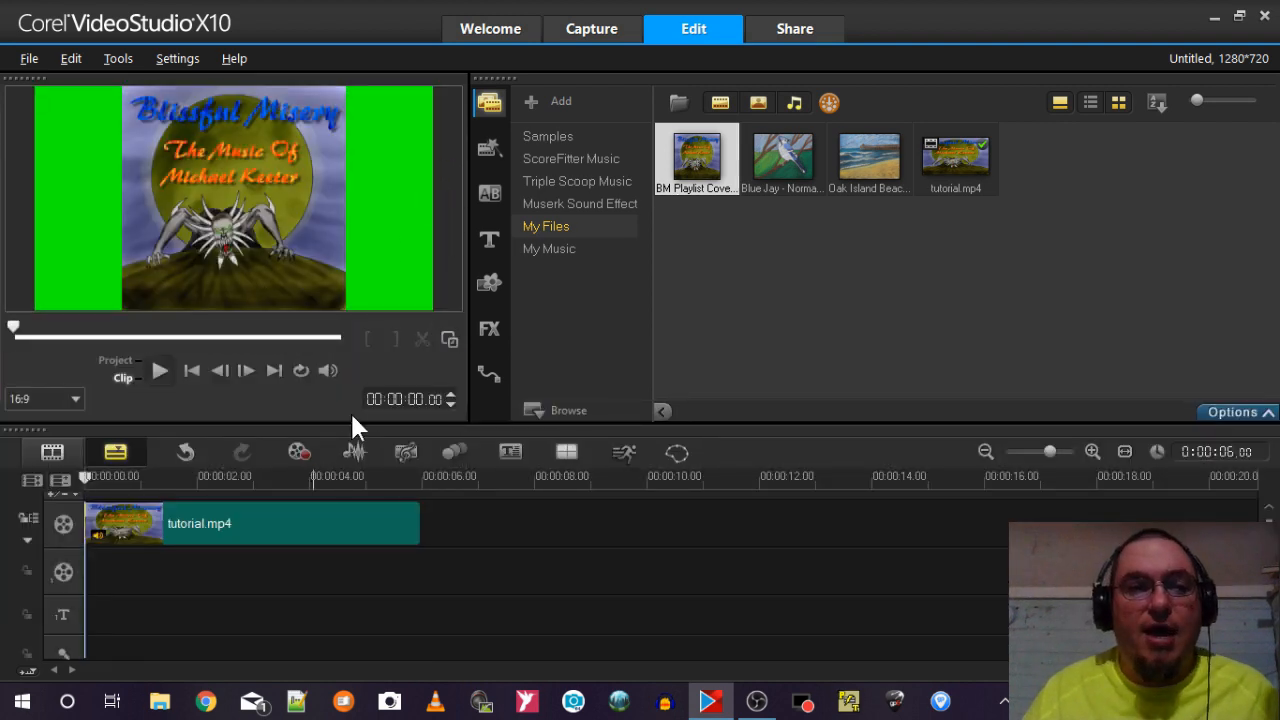
pyautogui.moveTo(346, 425); pyautogui.dragTo(328, 582)
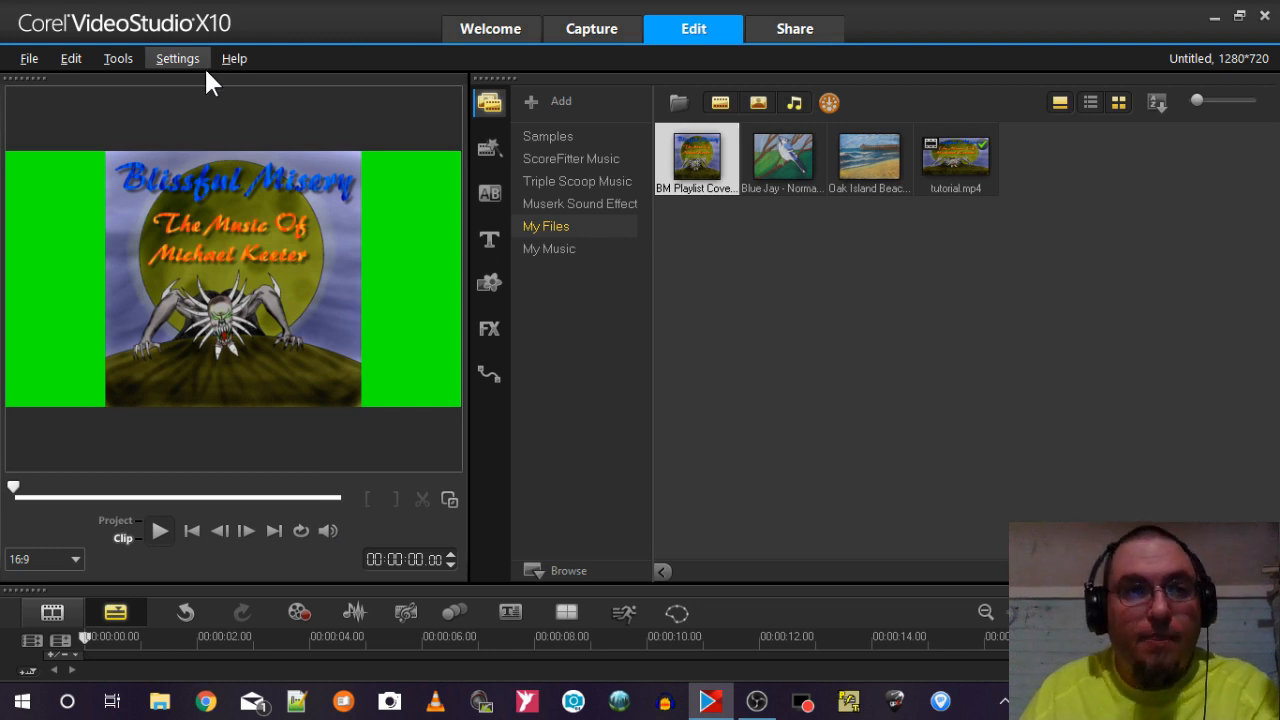
pyautogui.press('F7')
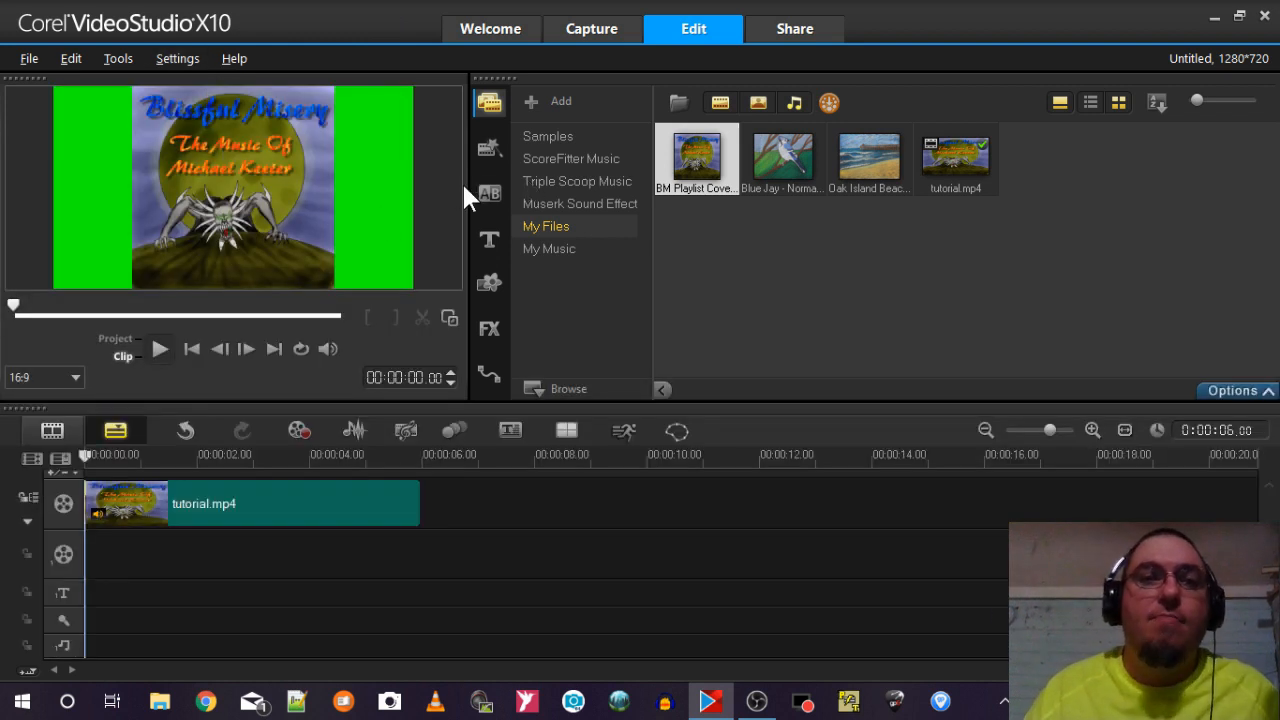
# Narrow the preview panel to fit the width of the 16:9 frame, and view the preview enlarged before returning it to normal size.
pyautogui.moveTo(470, 186); pyautogui.dragTo(377, 196)
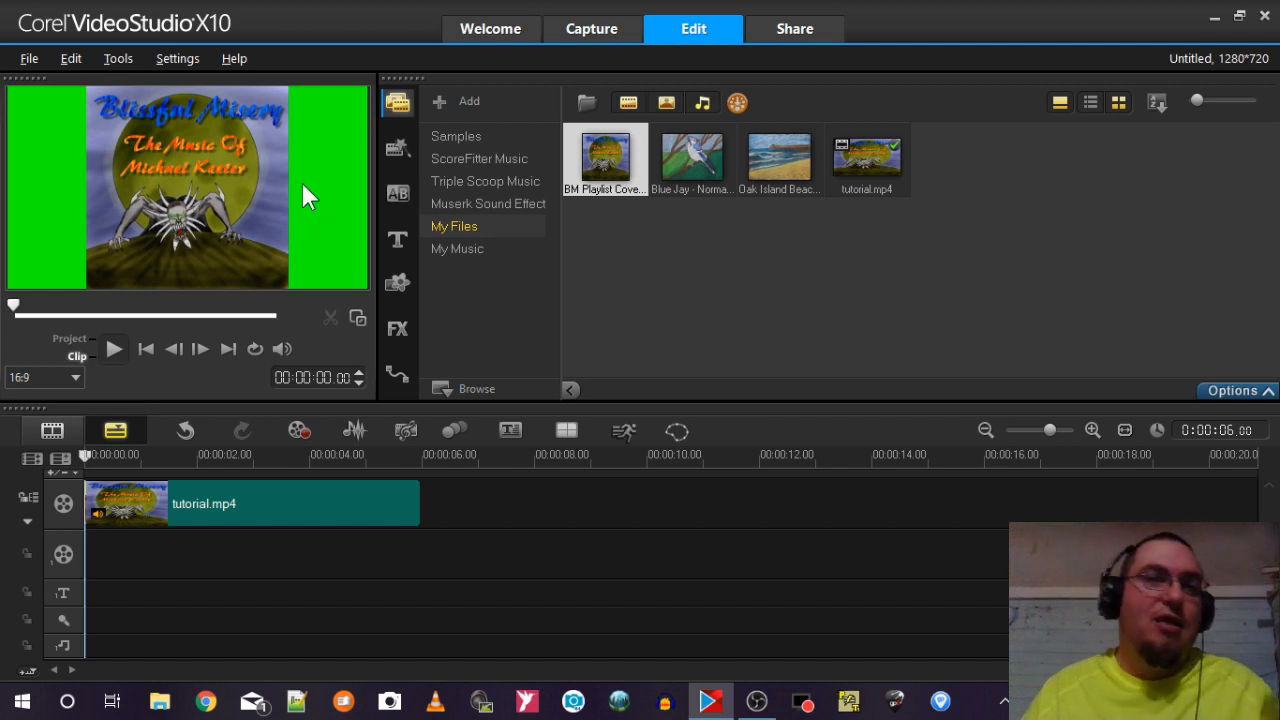
pyautogui.click(357, 319)
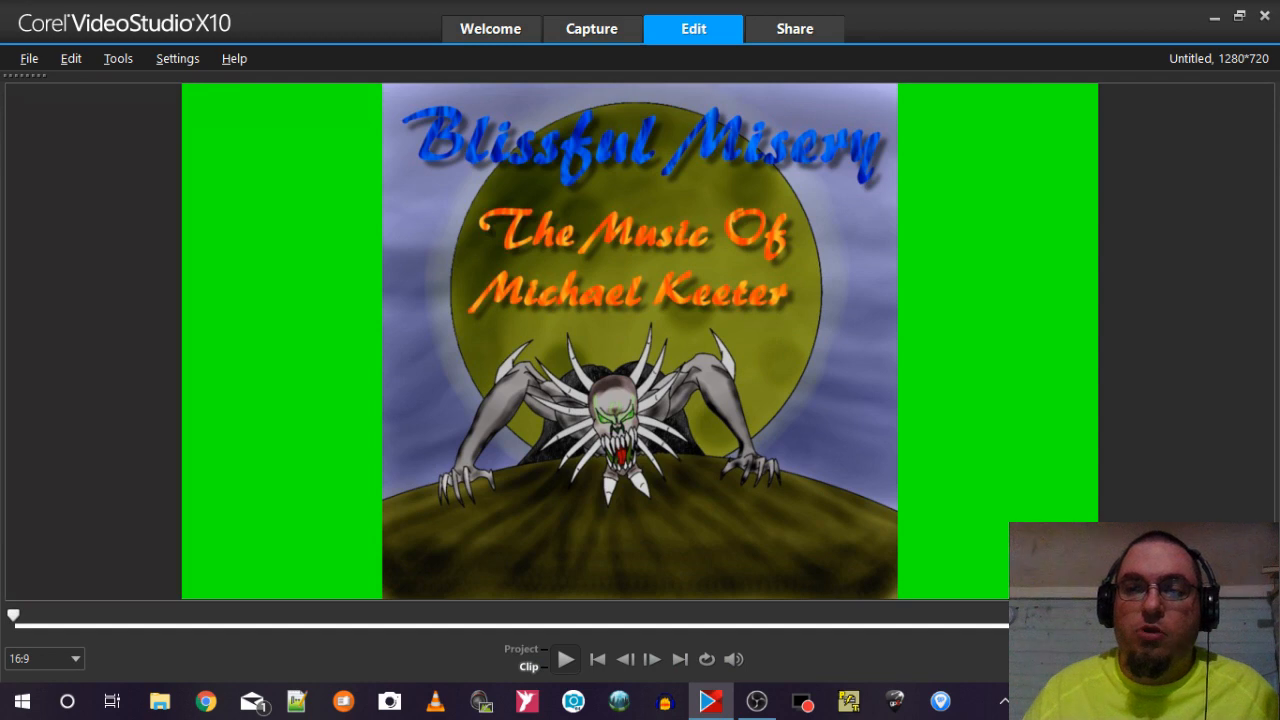
pyautogui.click(1258, 629)
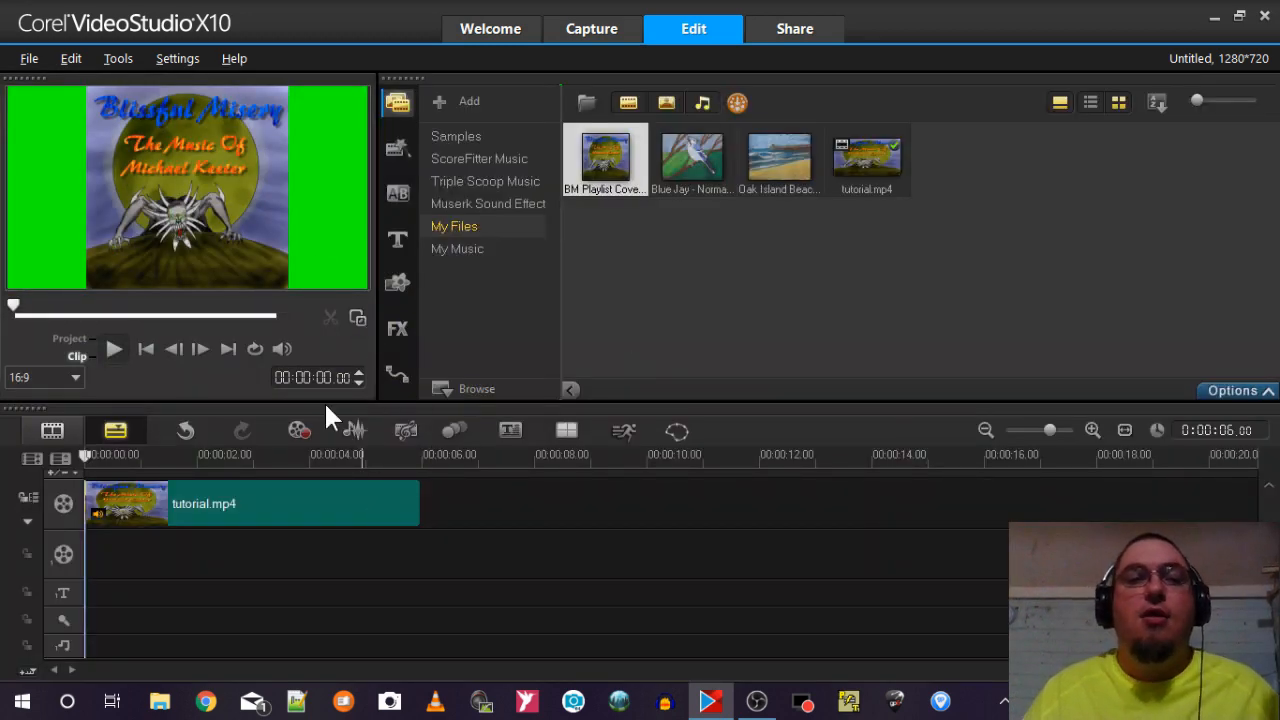
# Select tutorial.mp4 on the timeline and play it back in Project mode.
pyautogui.click(300, 509)
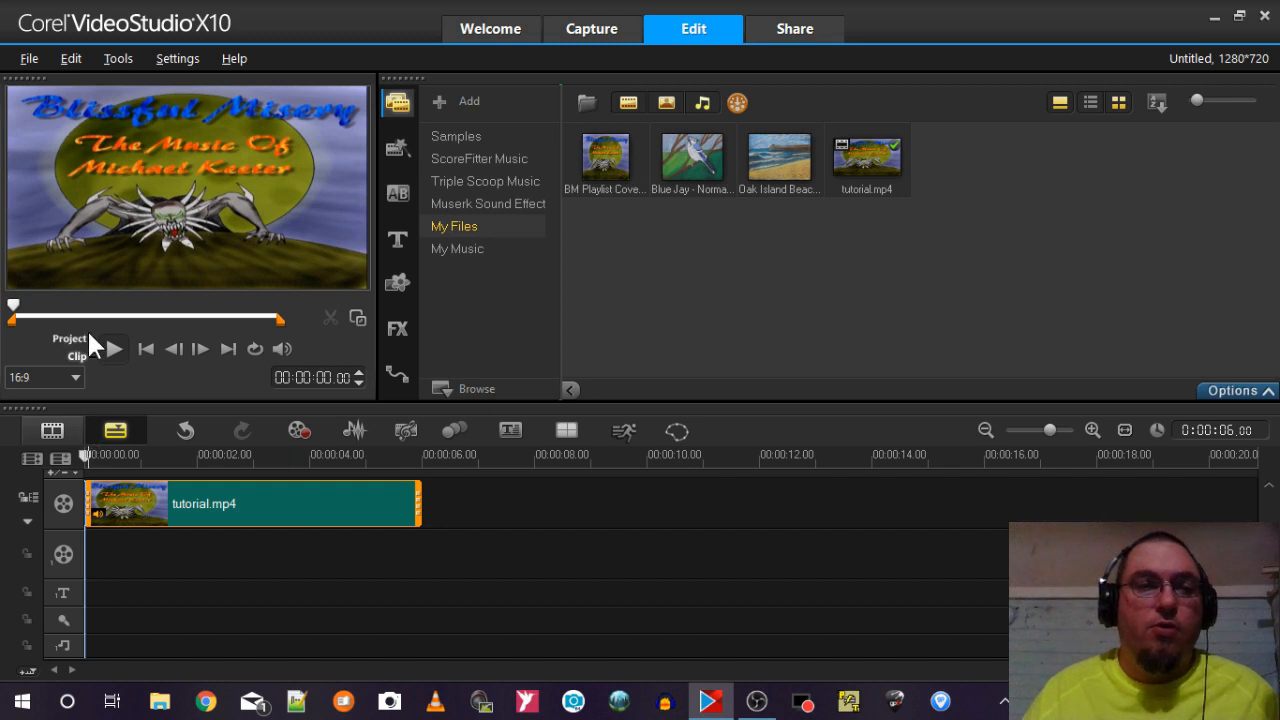
pyautogui.click(82, 337)
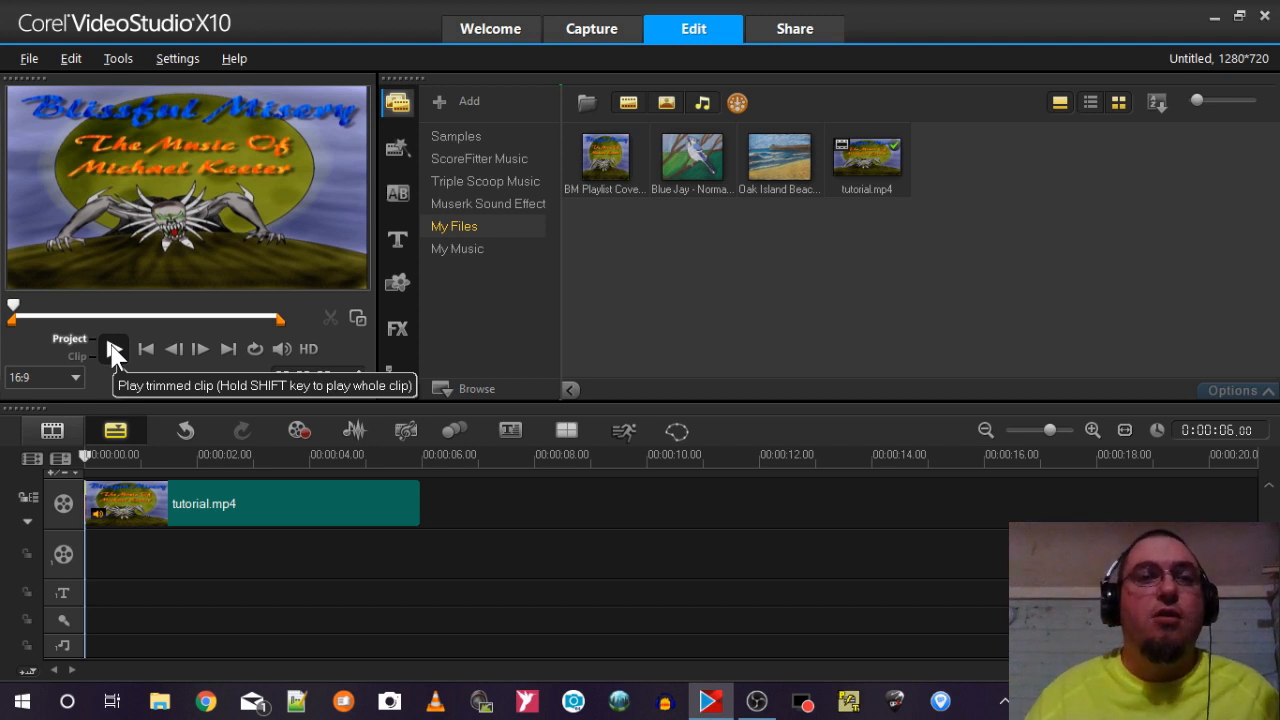
pyautogui.click(112, 347)
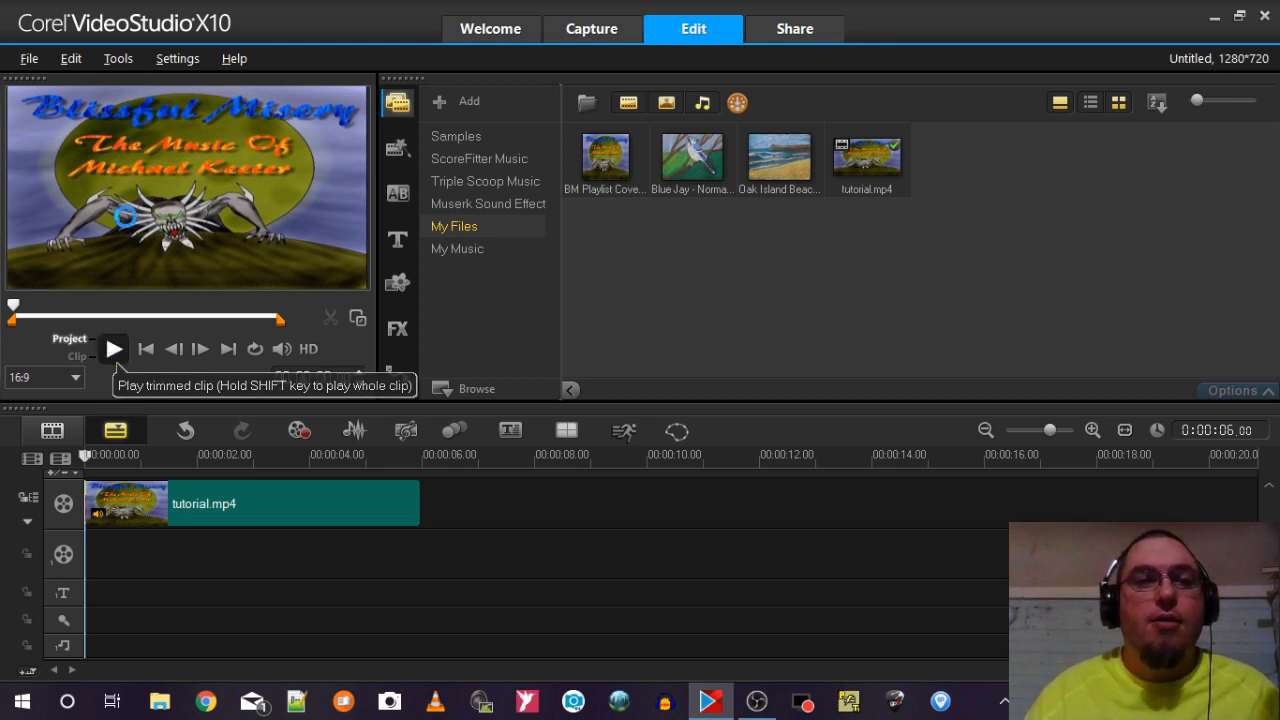